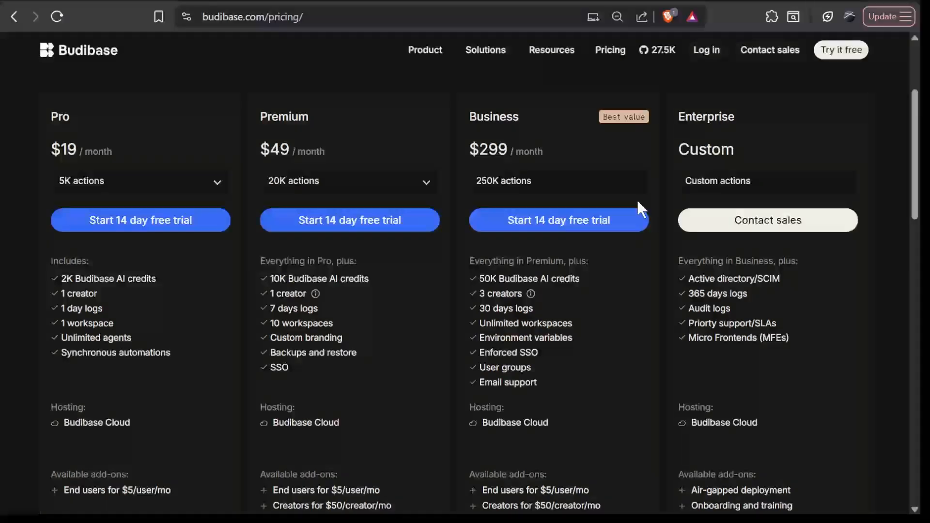
# - Review the features and prices of the Pro, Premium, Business and Enterprise plans and open the free trial
pyautogui.scroll(-3, 638, 203)
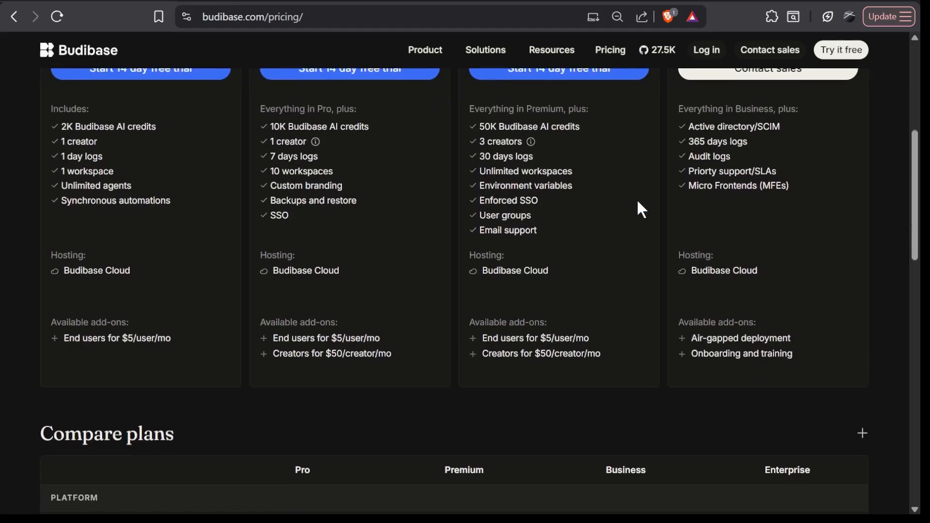
pyautogui.scroll(3, 452, 187)
pyautogui.scroll(-2, 452, 186)
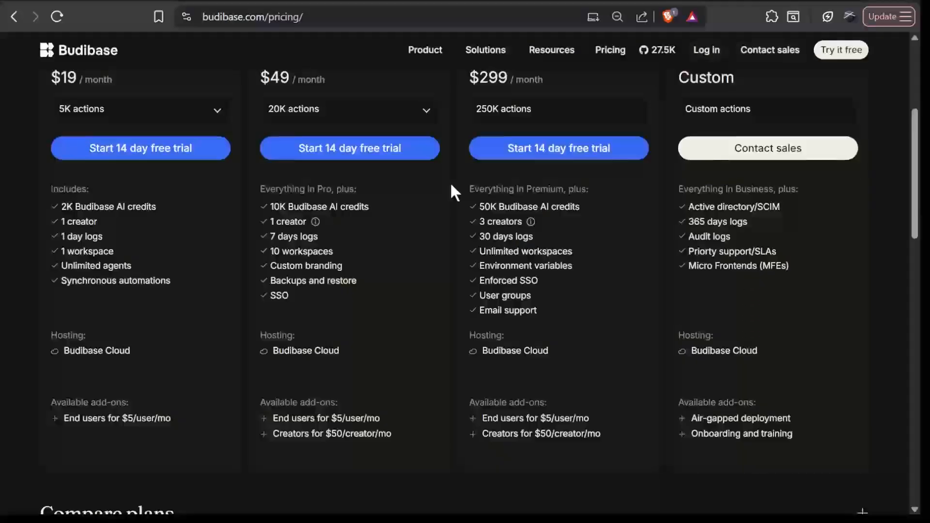
pyautogui.scroll(1, 452, 187)
pyautogui.scroll(-9, 452, 187)
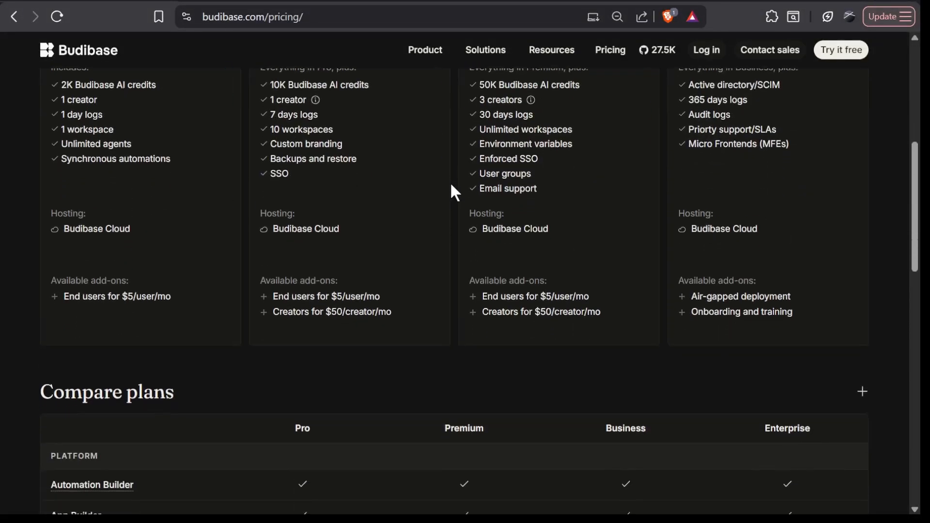
pyautogui.scroll(10, 453, 192)
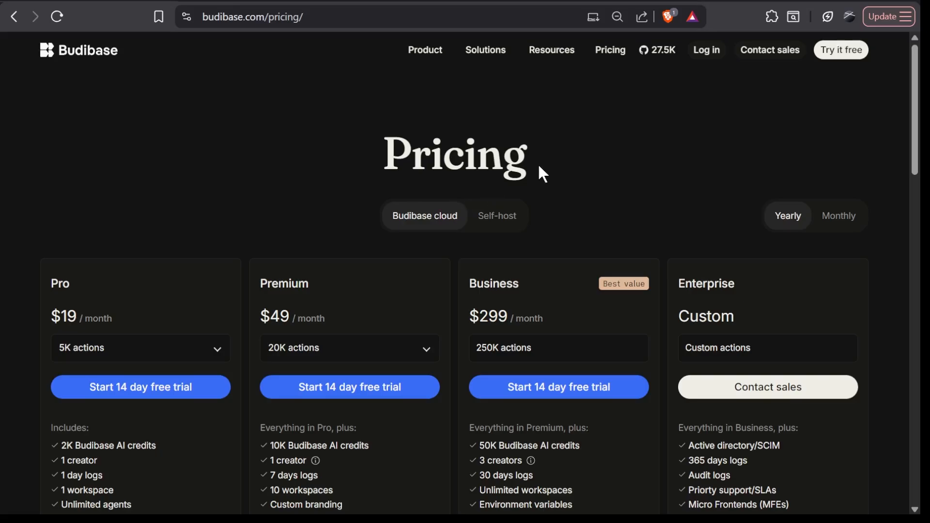
pyautogui.click(839, 51)
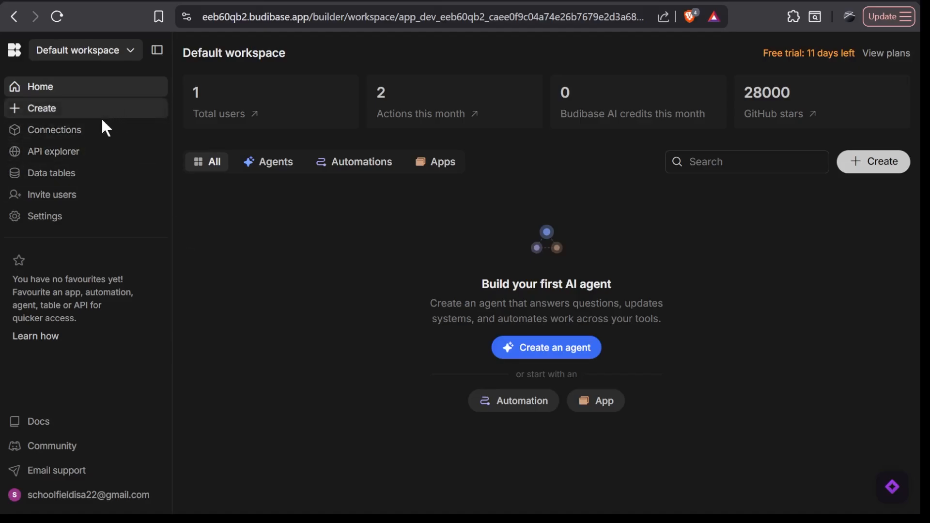
# - Tour the workspace's connections, API explorer, data tables, user invitation form and settings without changing anything
pyautogui.click(93, 131)
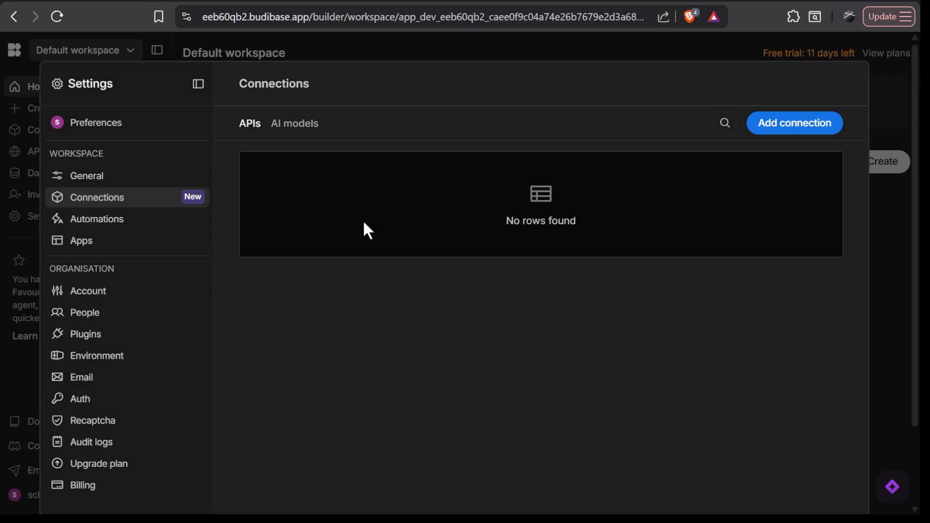
pyautogui.press('Escape')
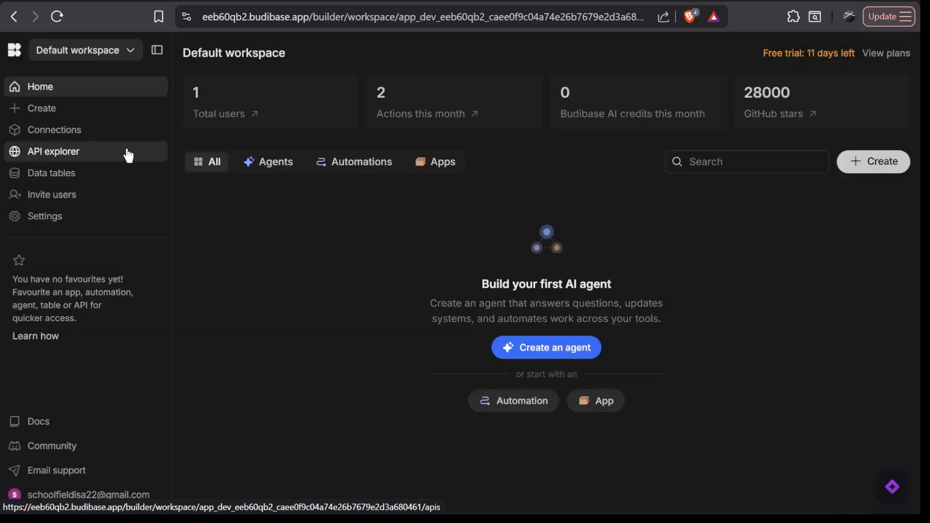
pyautogui.click(129, 155)
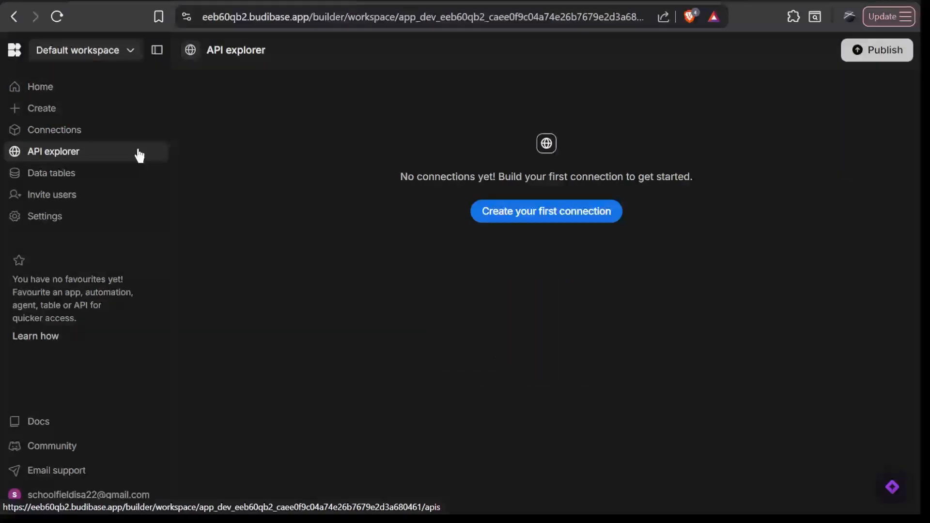
pyautogui.click(128, 175)
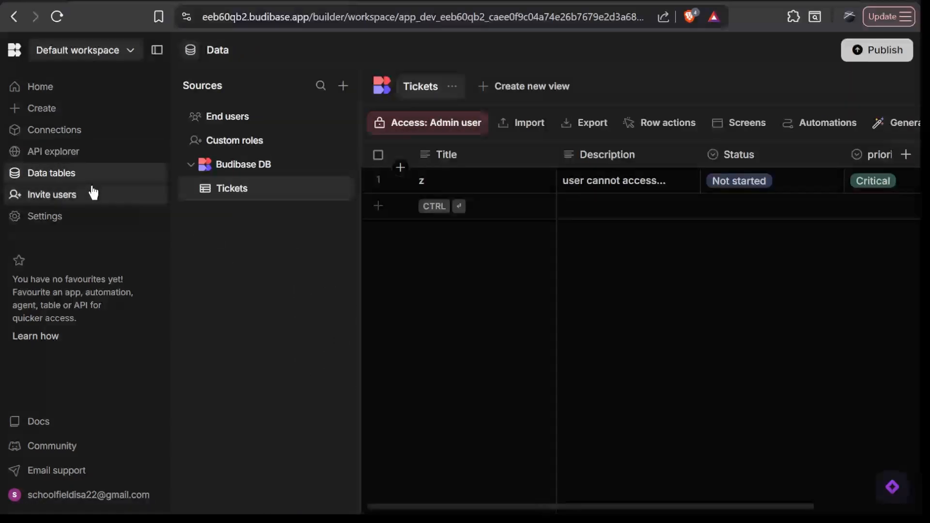
pyautogui.click(97, 198)
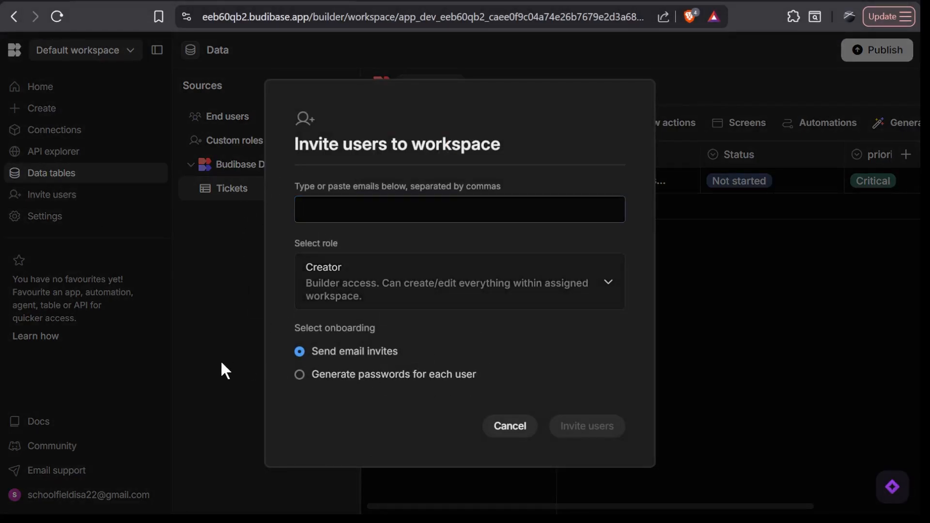
pyautogui.click(509, 426)
pyautogui.click(100, 219)
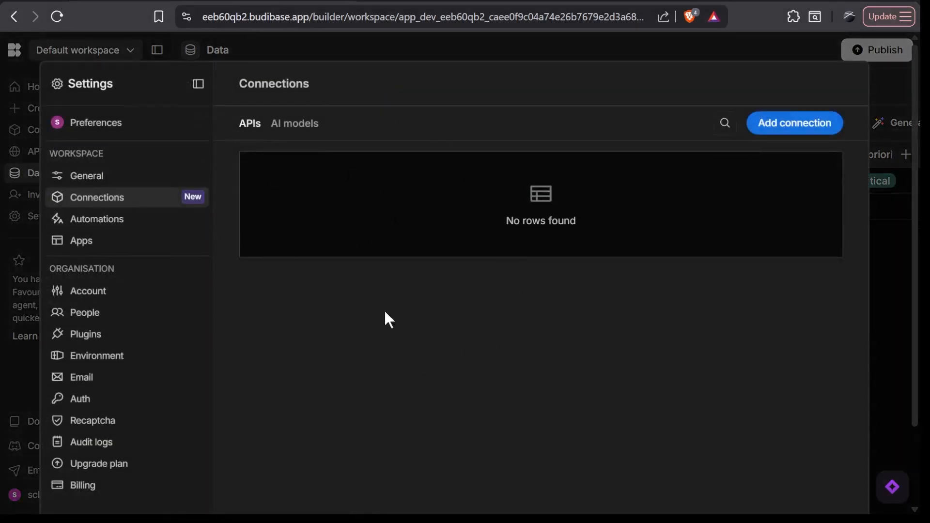
pyautogui.press('Escape')
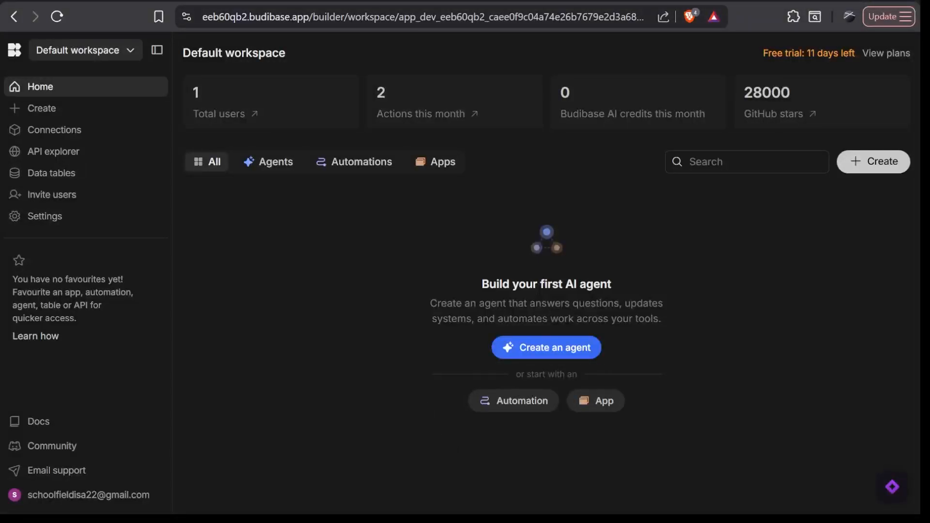
# - Create a new app named Support Ticket Tracker in the default workspace
pyautogui.click(606, 405)
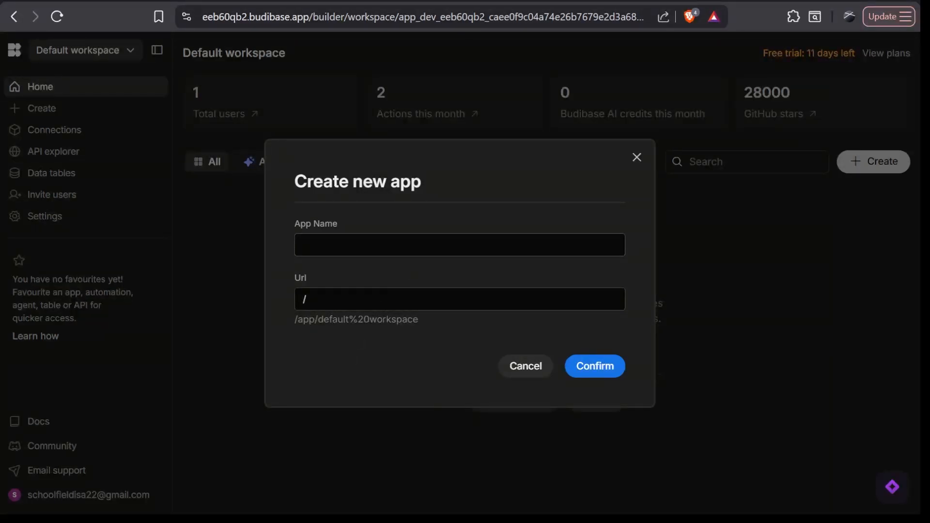
pyautogui.click(460, 245)
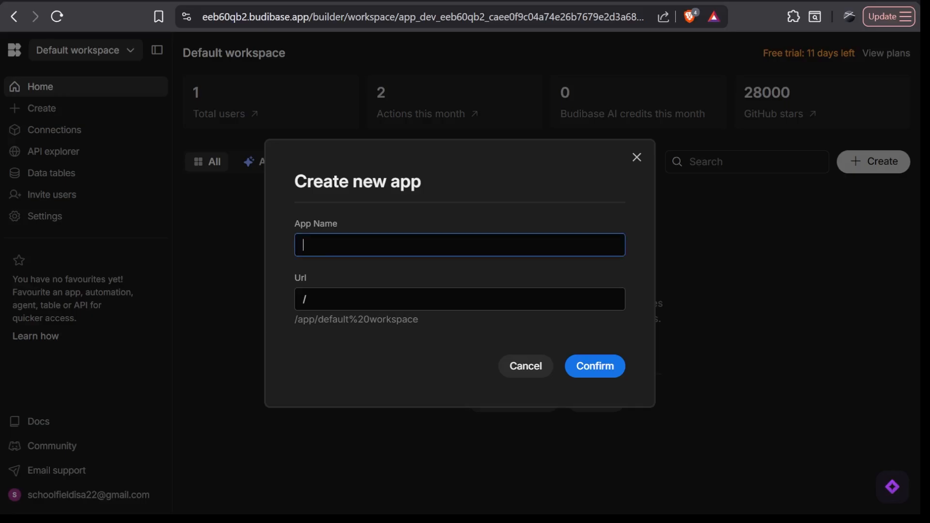
pyautogui.write('Support Ticket Tracker')
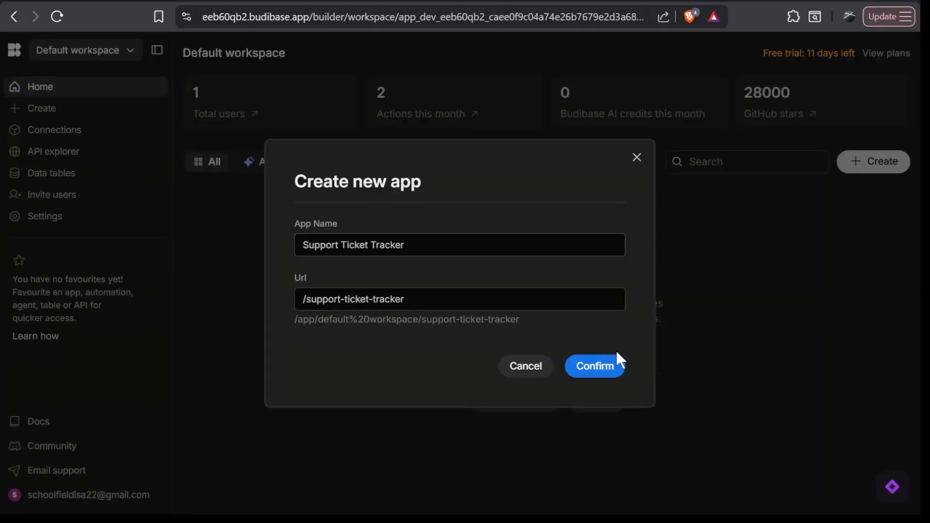
pyautogui.press('Return')
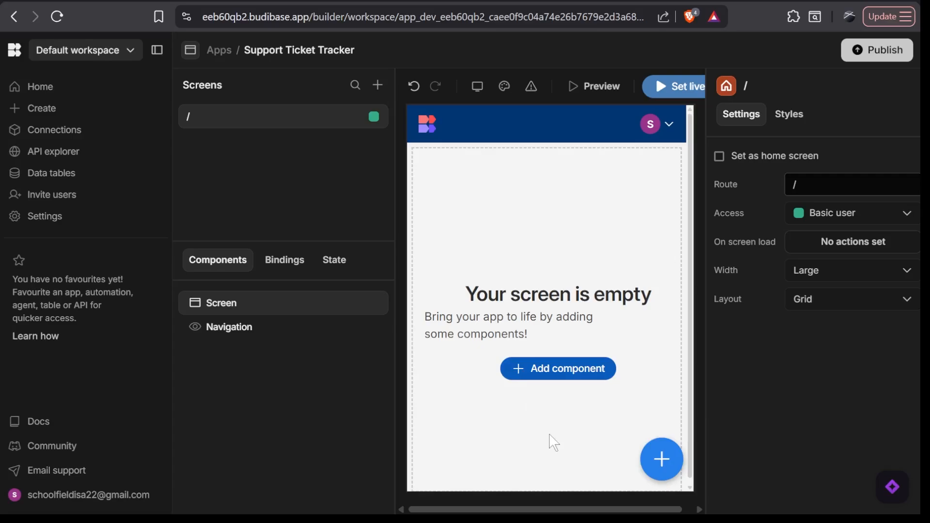
# - Create a new Budibase DB table named Tickets without importing a file
pyautogui.hscroll(1, 512, 401)
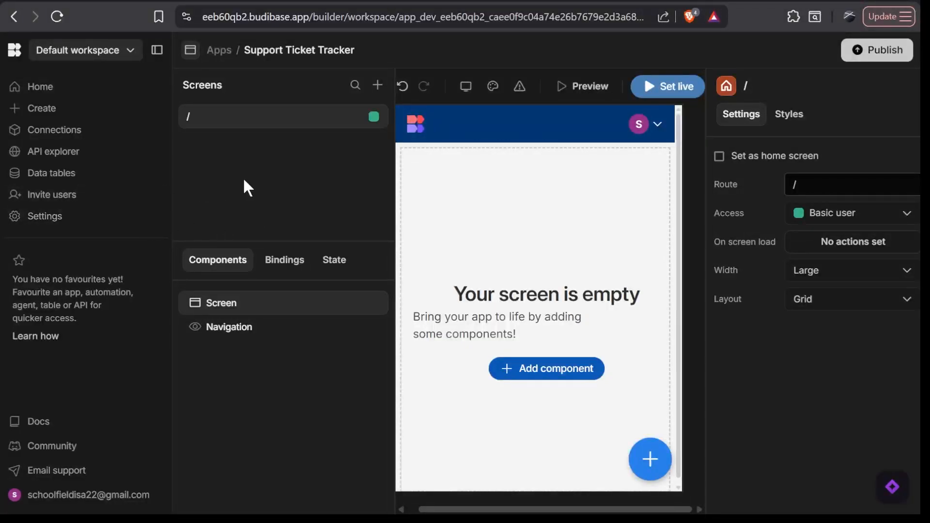
pyautogui.click(99, 180)
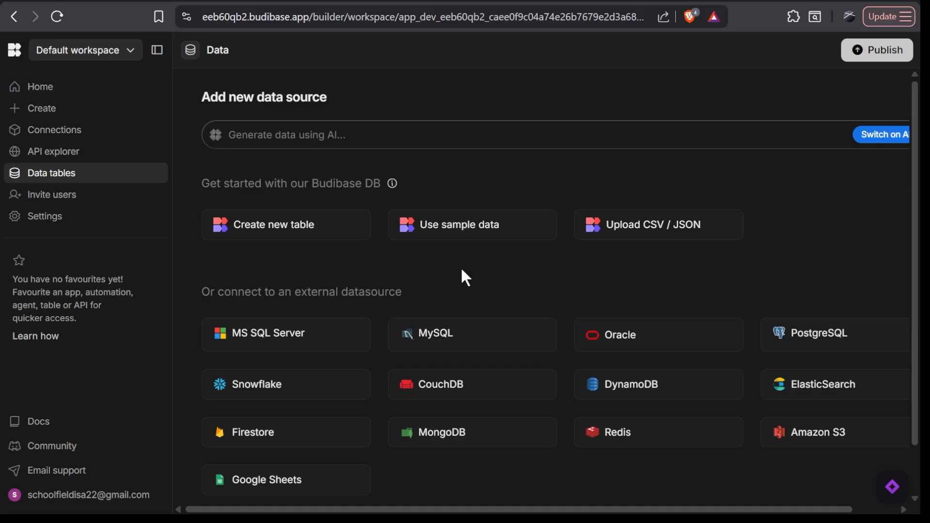
pyautogui.scroll(-1, 462, 271)
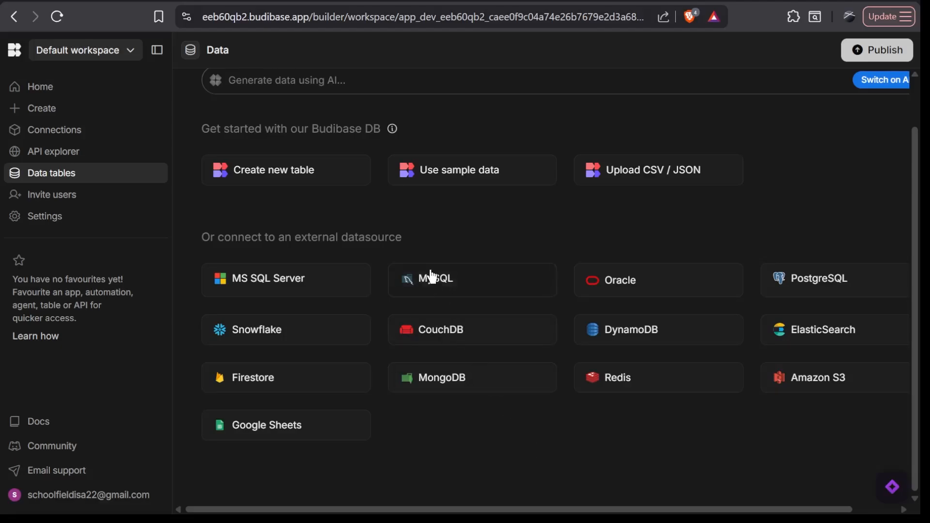
pyautogui.click(307, 171)
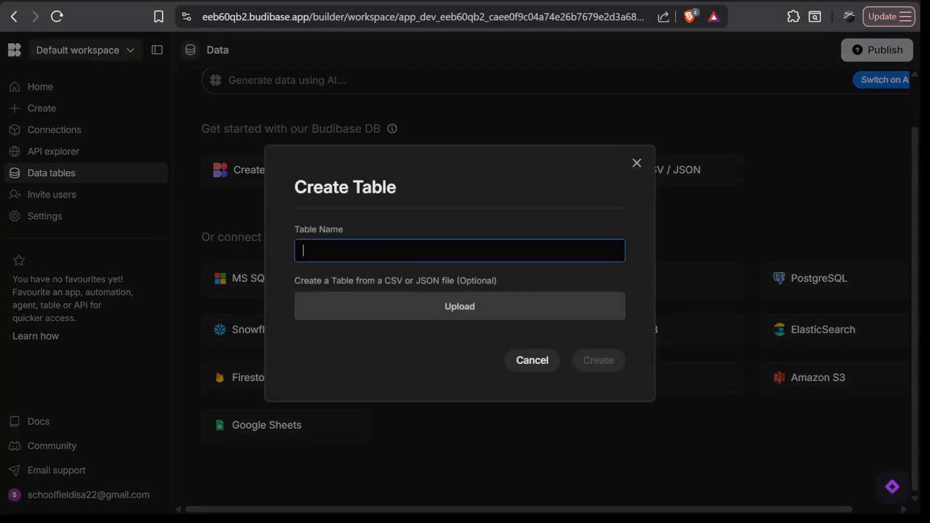
pyautogui.write('Tic')
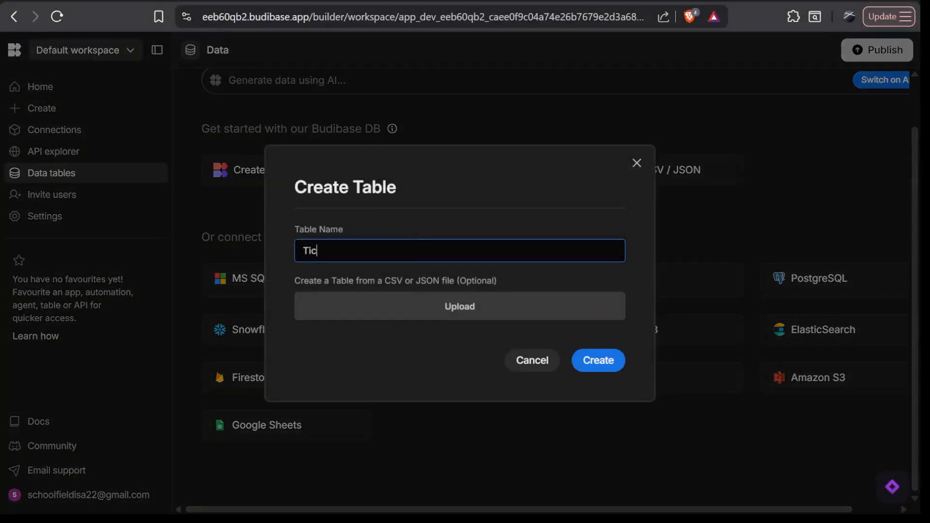
pyautogui.write('kets')
pyautogui.click(395, 344)
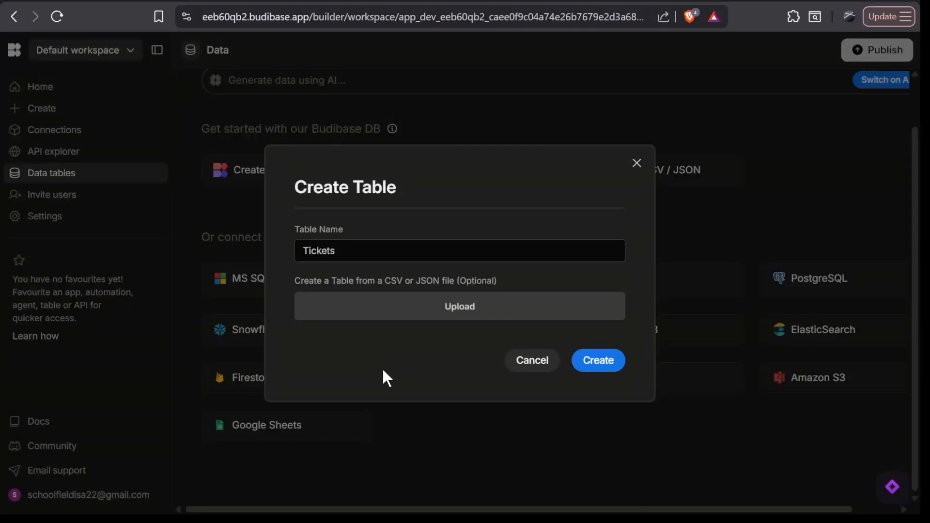
pyautogui.click(588, 366)
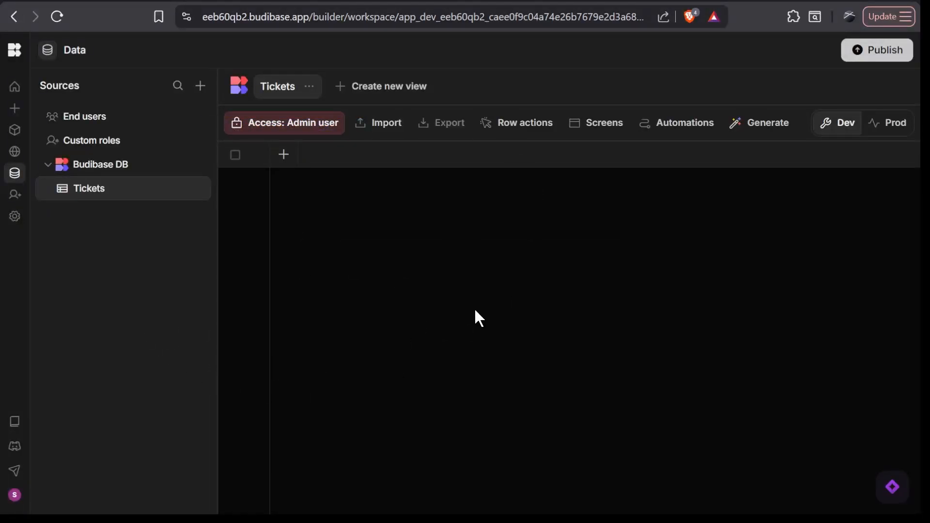
# - Add a required Text column named Title with a maximum length of 60 to the Tickets table
pyautogui.click(284, 155)
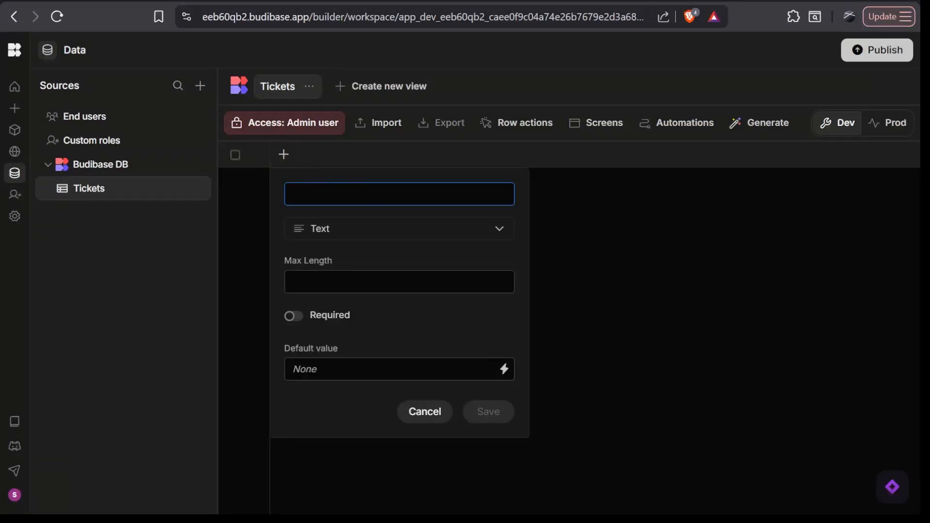
pyautogui.click(365, 226)
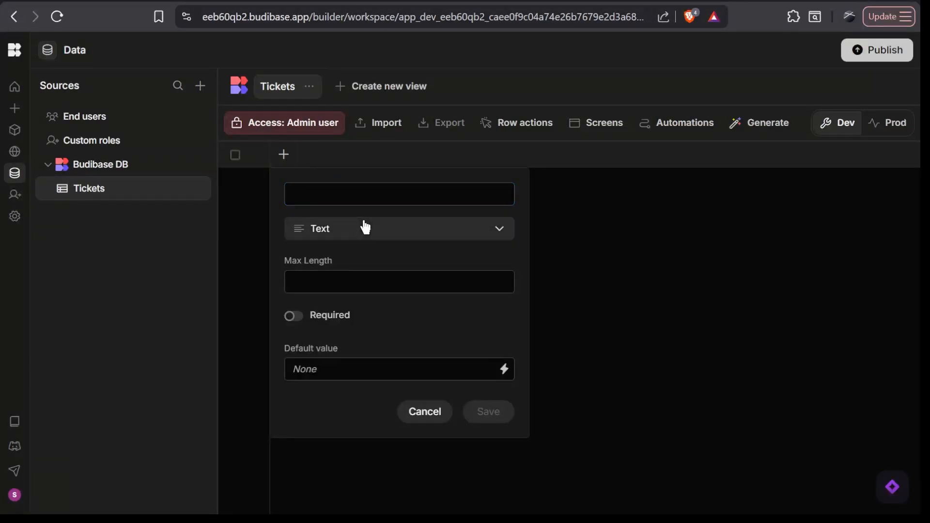
pyautogui.click(285, 214)
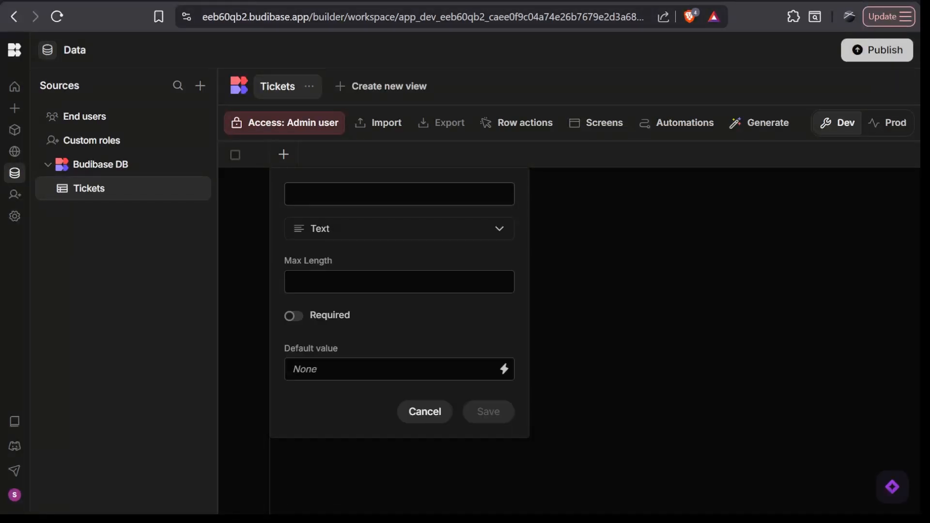
pyautogui.click(315, 195)
pyautogui.write('Title')
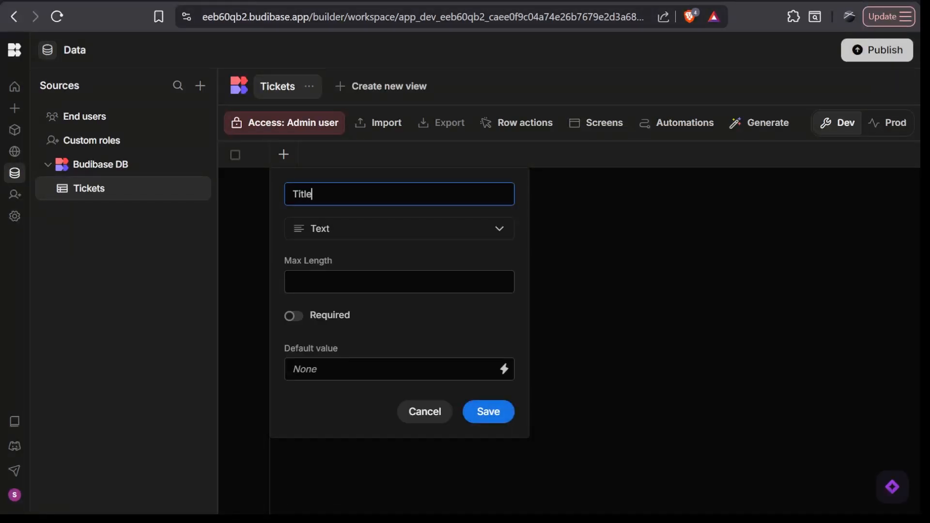
pyautogui.click(383, 238)
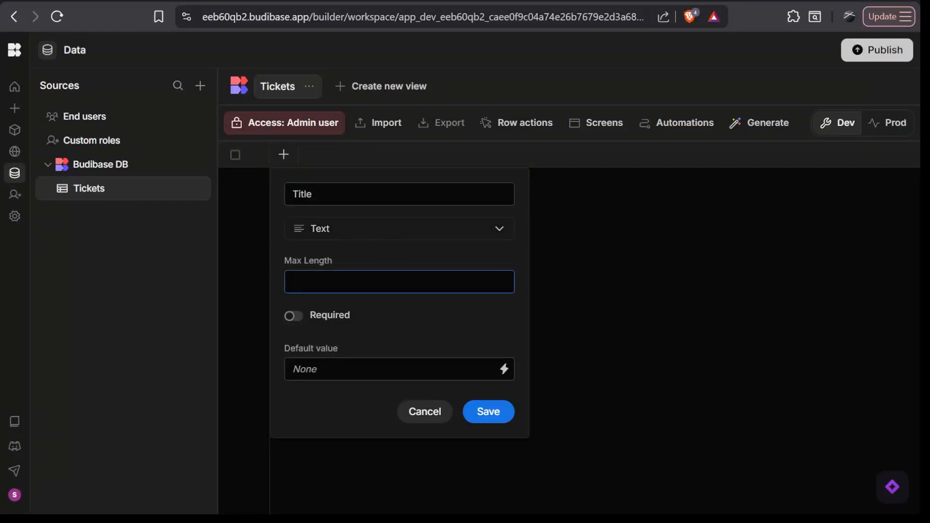
pyautogui.write('60')
pyautogui.click(408, 323)
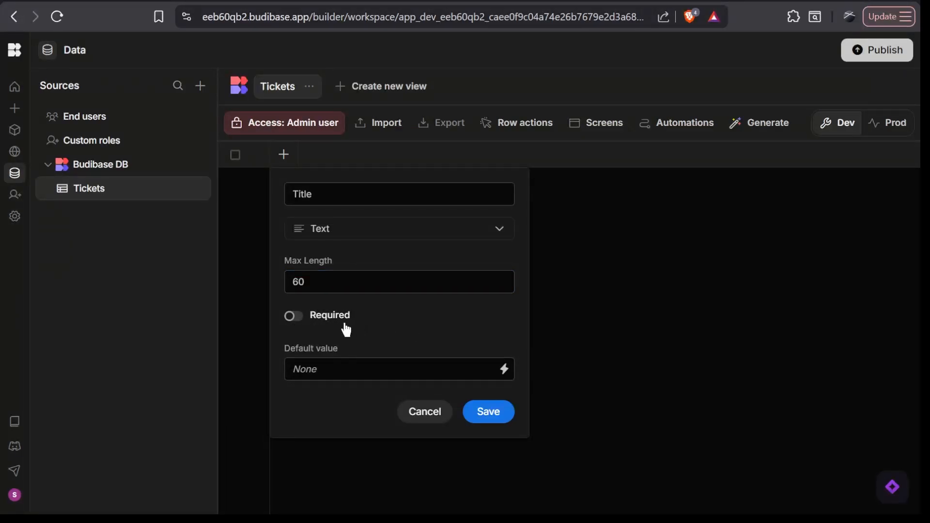
pyautogui.click(294, 318)
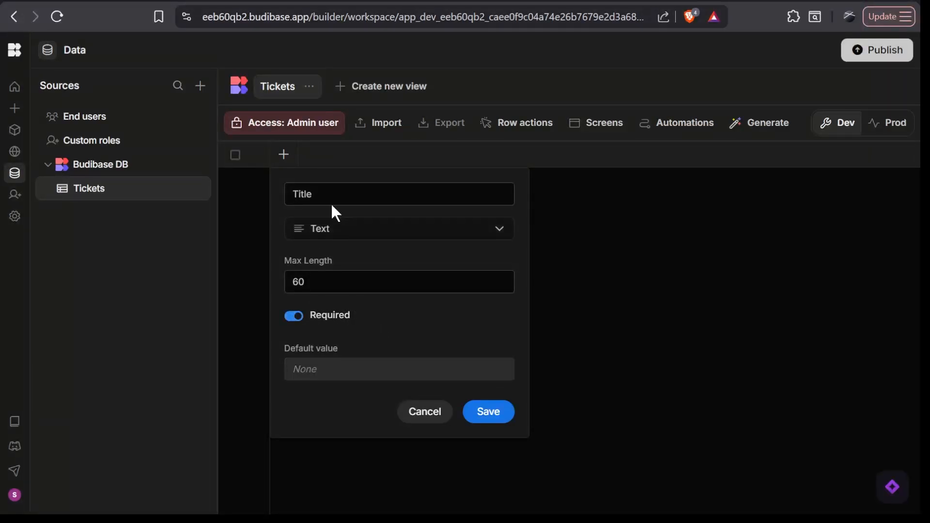
pyautogui.click(493, 413)
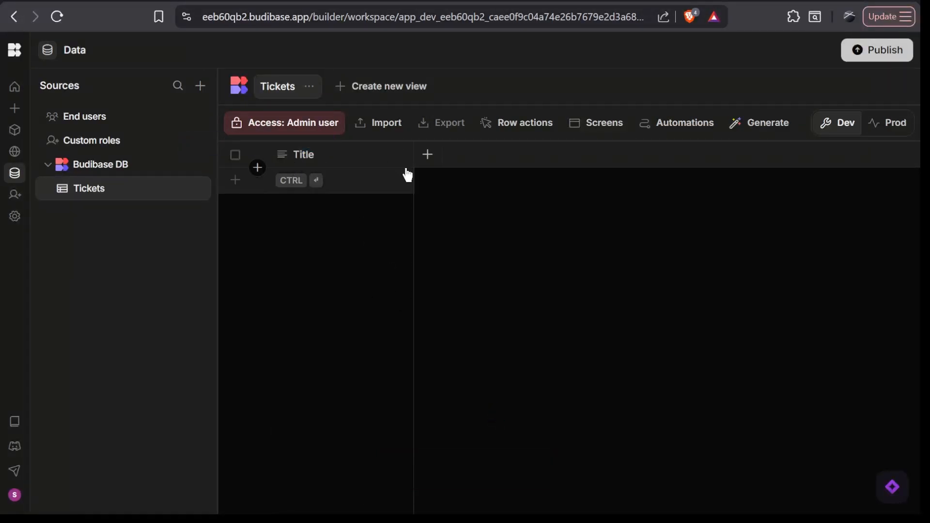
# - Add a required Long form text column named Description to the Tickets table
pyautogui.click(429, 163)
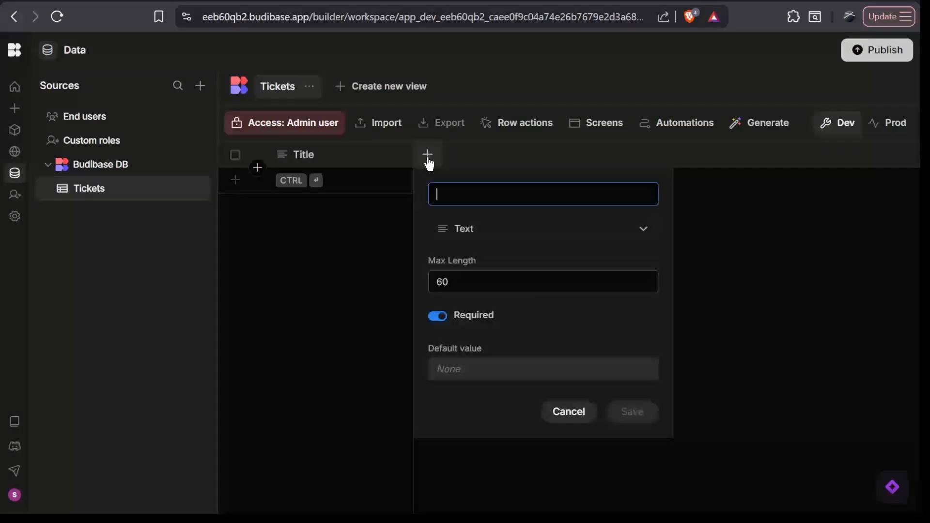
pyautogui.click(504, 239)
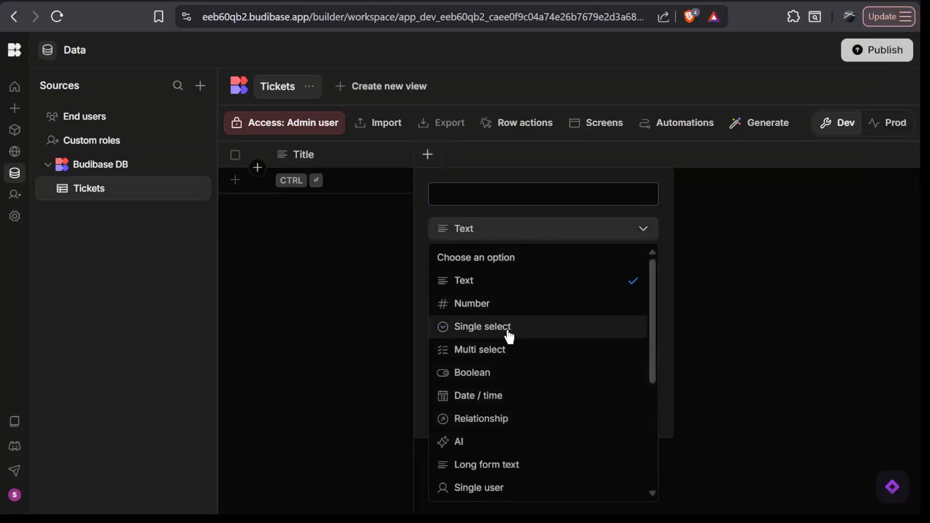
pyautogui.click(487, 461)
pyautogui.click(527, 194)
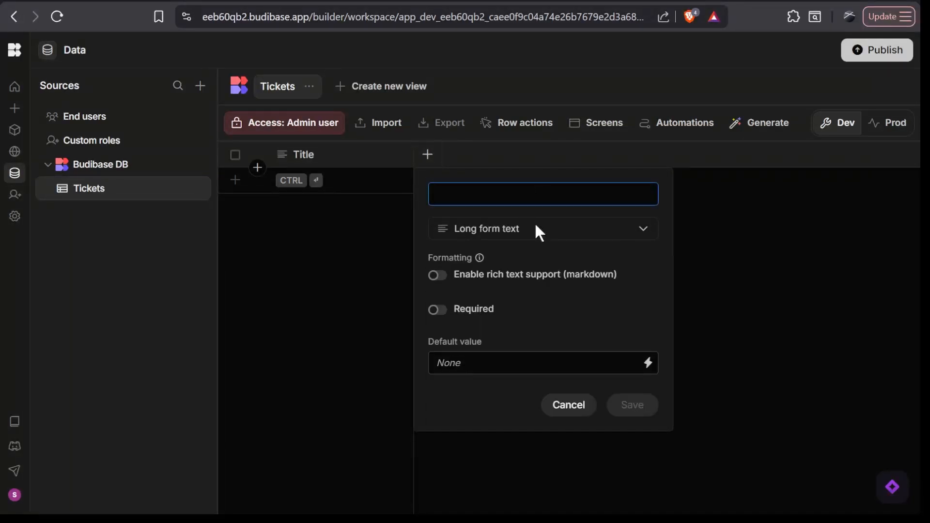
pyautogui.write('Descript')
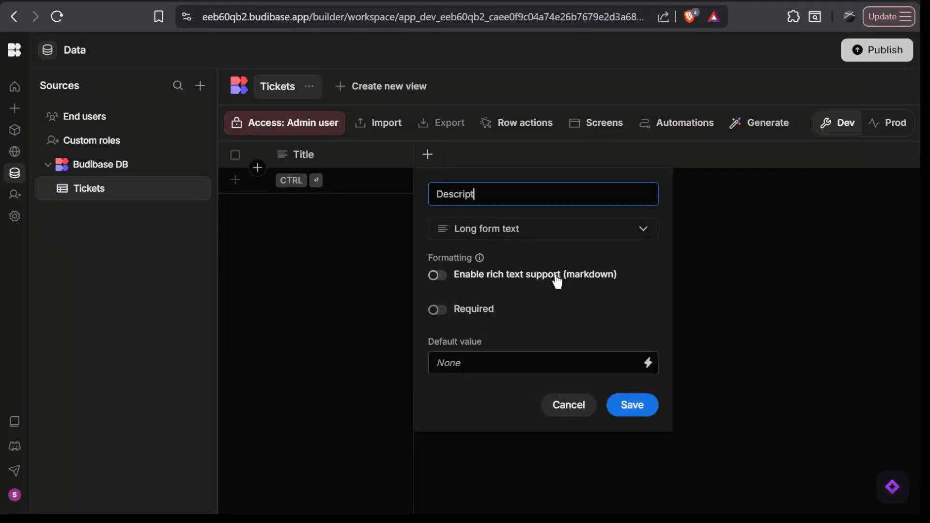
pyautogui.write('ing')
pyautogui.press('BackSpace')
pyautogui.press('BackSpace')
pyautogui.write('on')
pyautogui.click(565, 295)
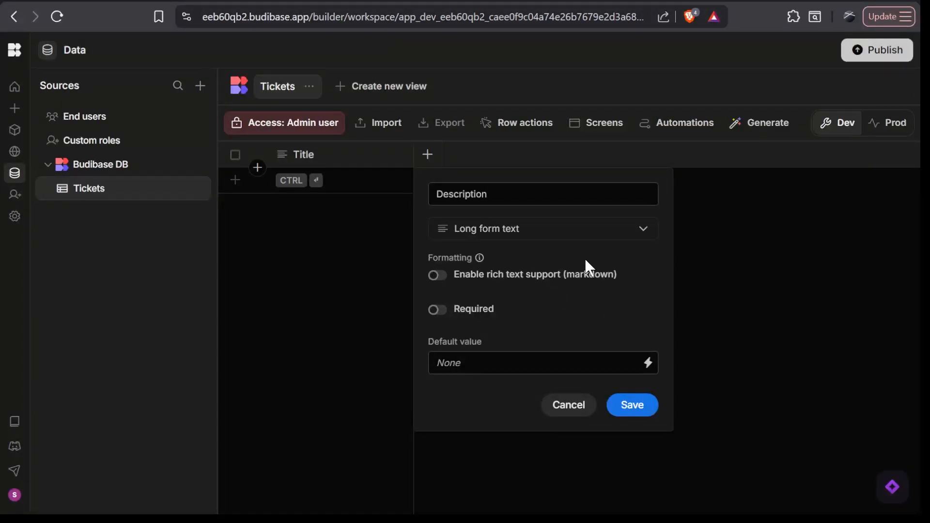
pyautogui.click(469, 313)
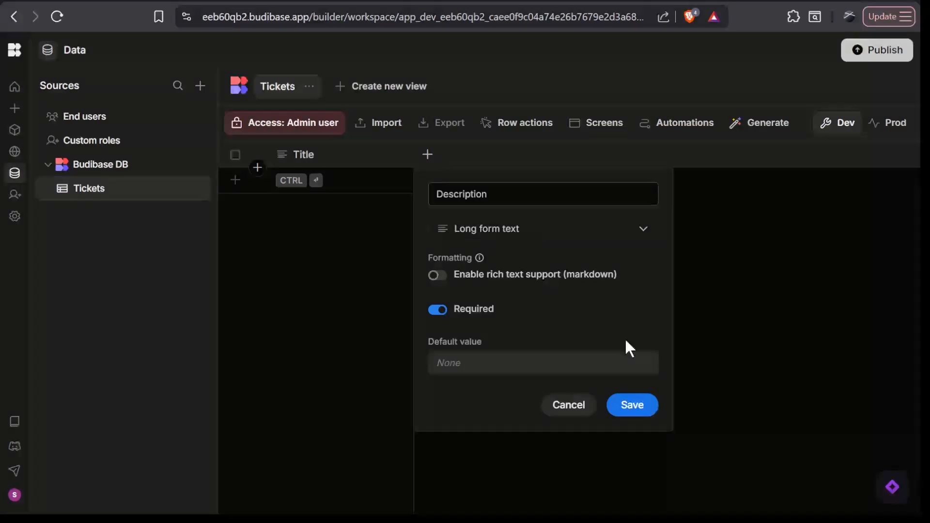
pyautogui.click(639, 401)
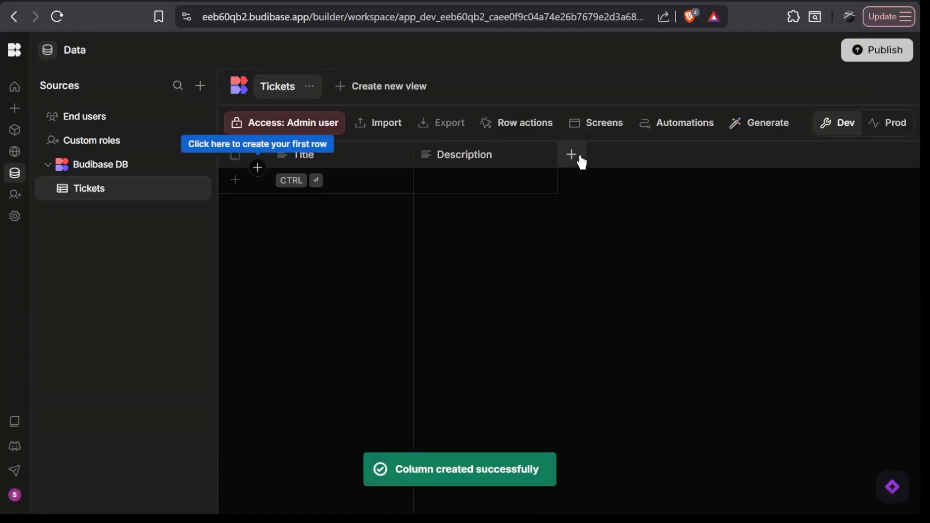
# - Start a new Tickets column named Status with the Single select type
pyautogui.click(576, 157)
pyautogui.write('Status')
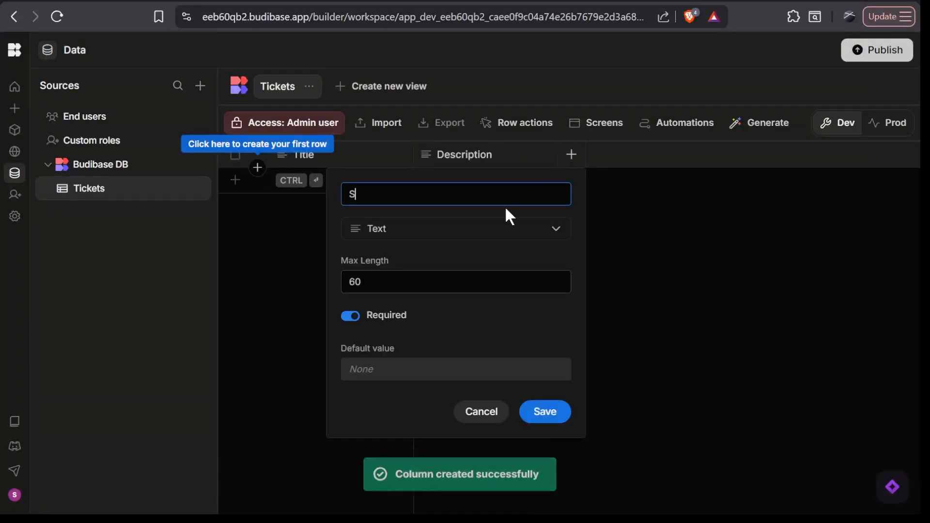
pyautogui.click(494, 231)
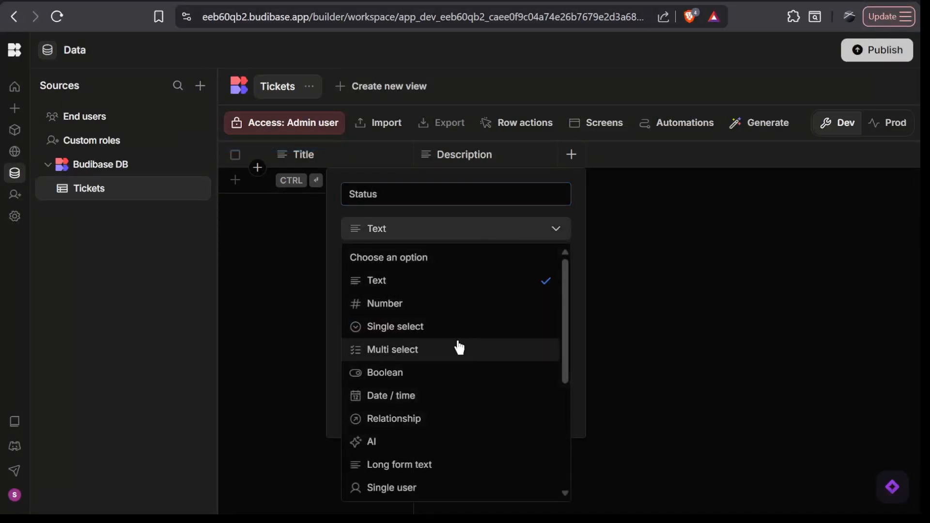
pyautogui.click(456, 315)
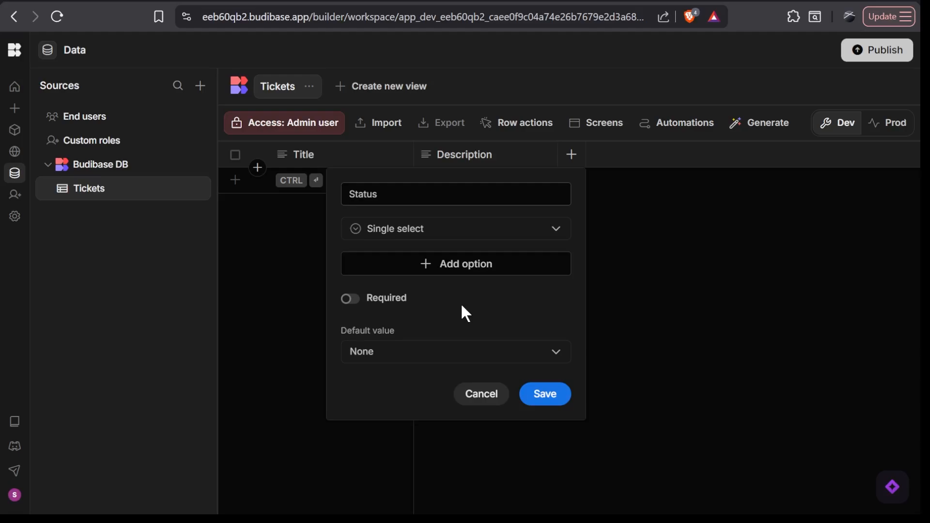
pyautogui.click(408, 224)
pyautogui.scroll(-5, 432, 384)
pyautogui.scroll(5, 435, 384)
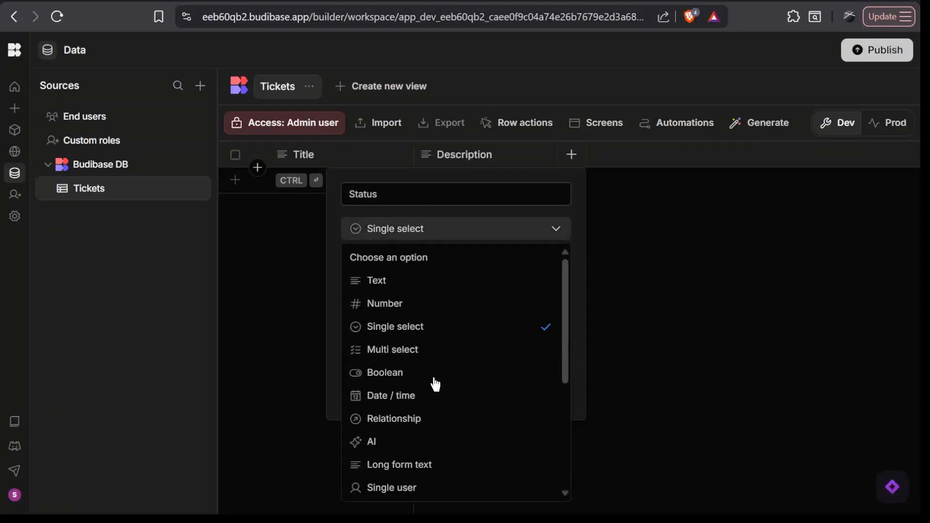
pyautogui.click(333, 293)
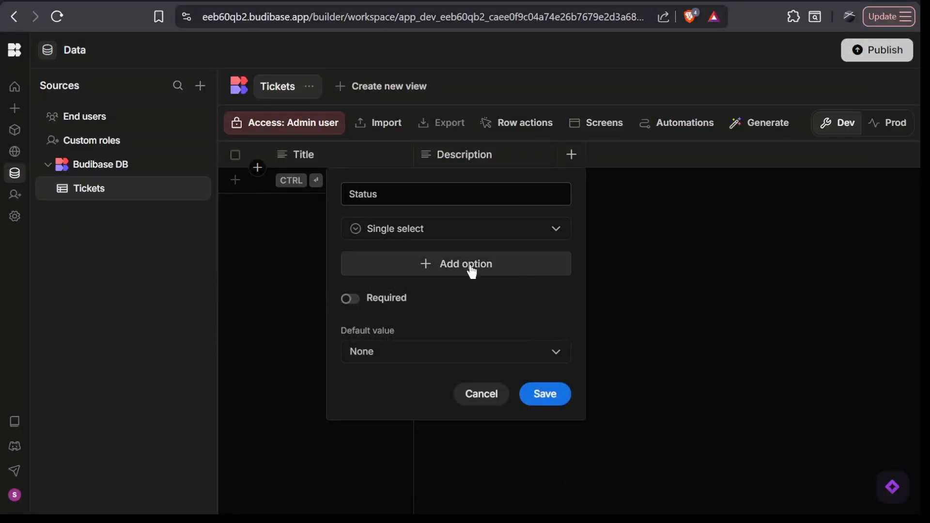
# - Give the Status column the options Open, In progress, Resolved and On hold, make it required and save it
pyautogui.click(505, 266)
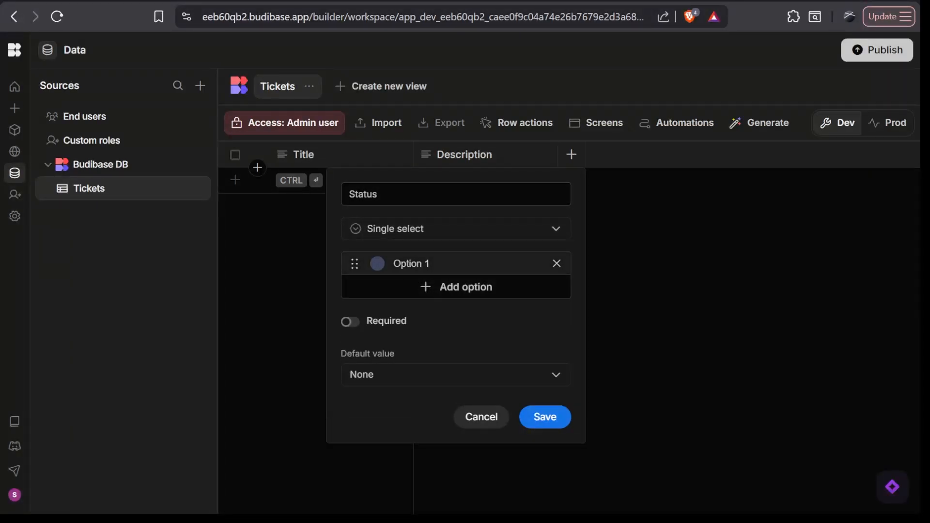
pyautogui.click(379, 265)
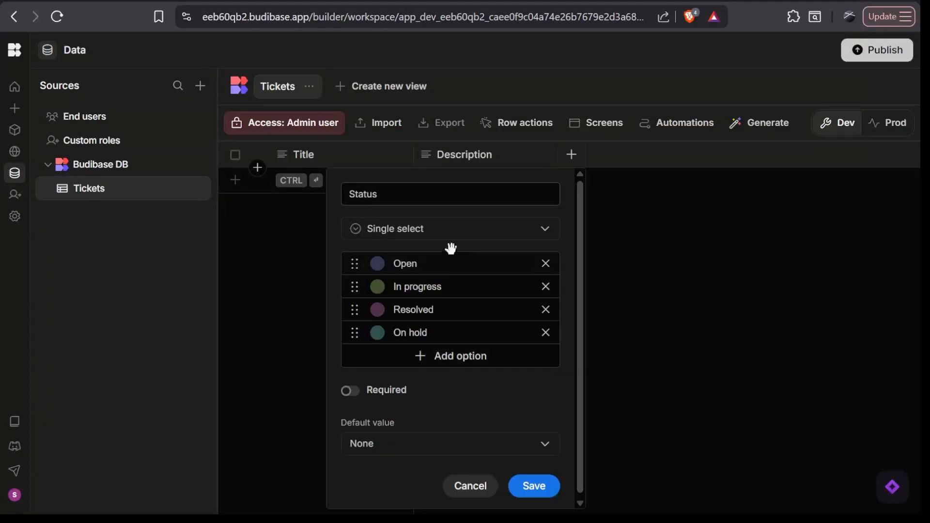
pyautogui.click(350, 390)
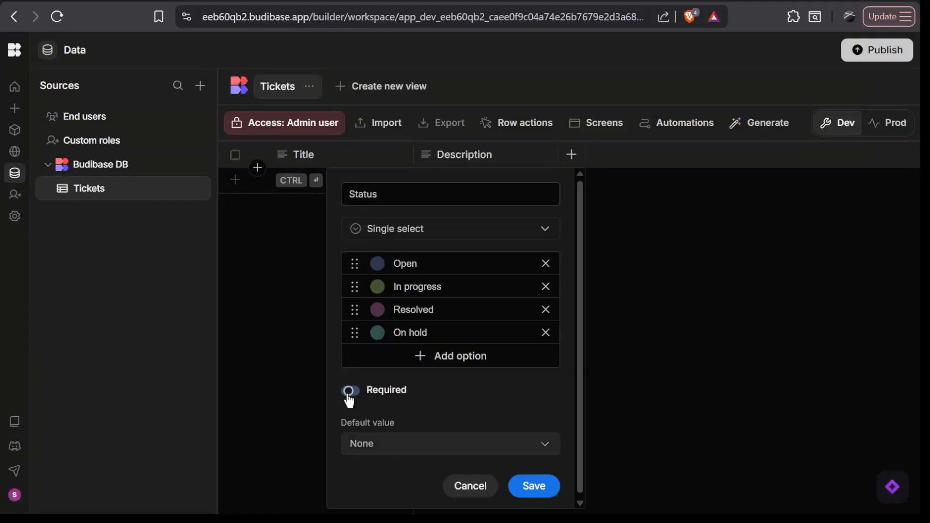
pyautogui.click(538, 485)
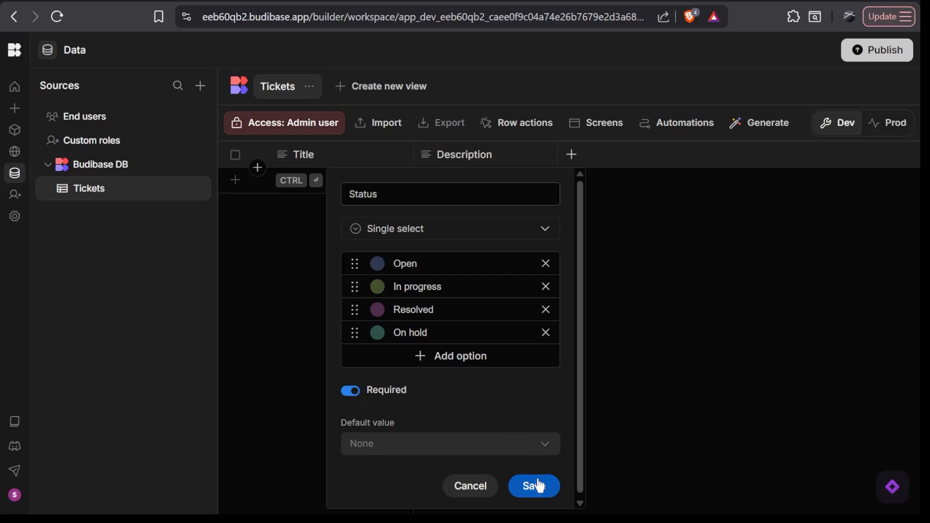
# - Add a required Single select column named Priority with the options High, Medium and Low
pyautogui.click(719, 156)
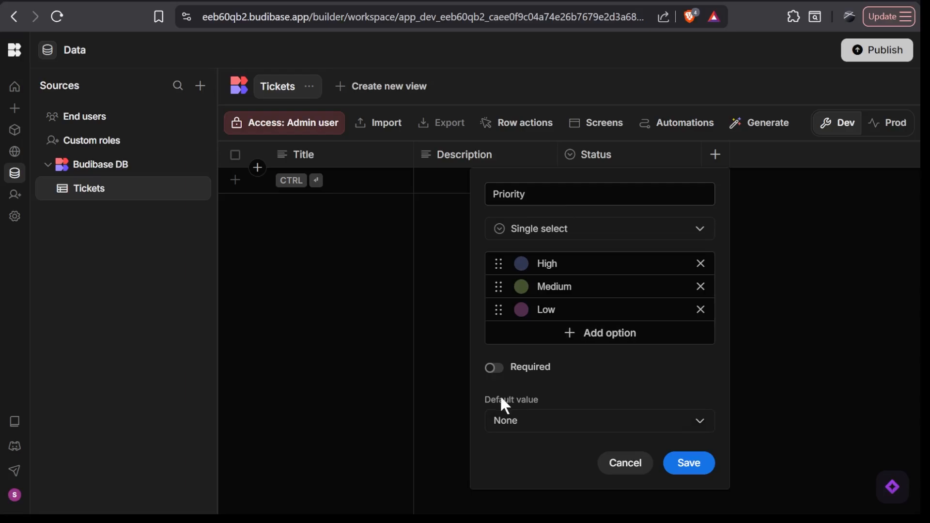
pyautogui.click(492, 368)
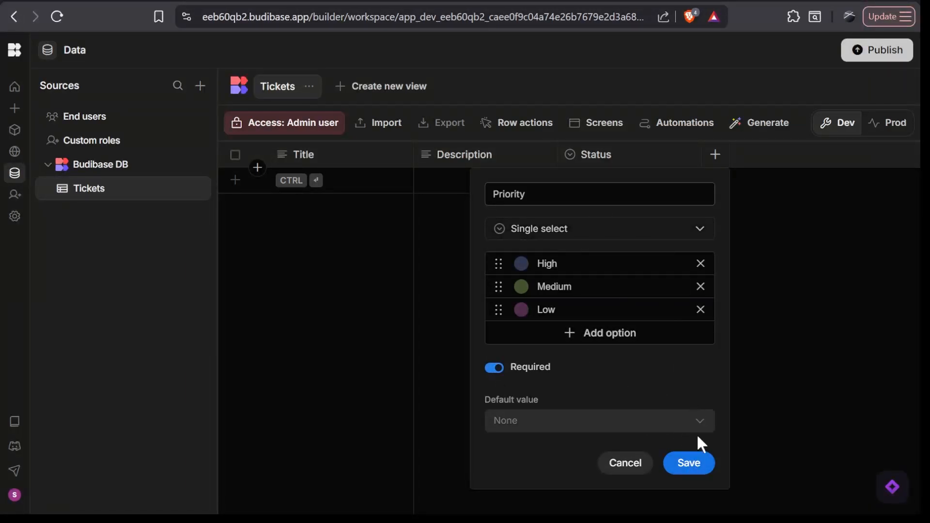
pyautogui.click(698, 460)
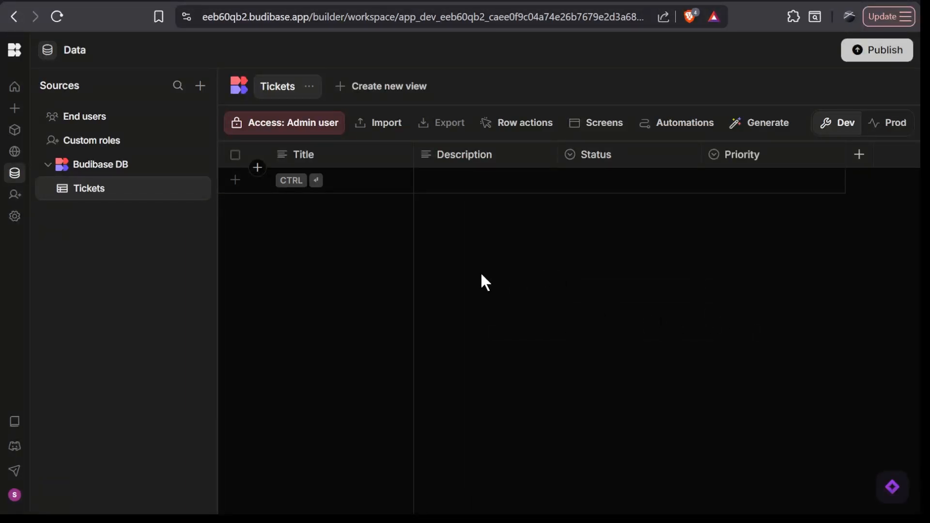
# - Add a ticket row titled "Login error" with description "User cannot access the account dashboard", status Open and priority High
pyautogui.click(236, 181)
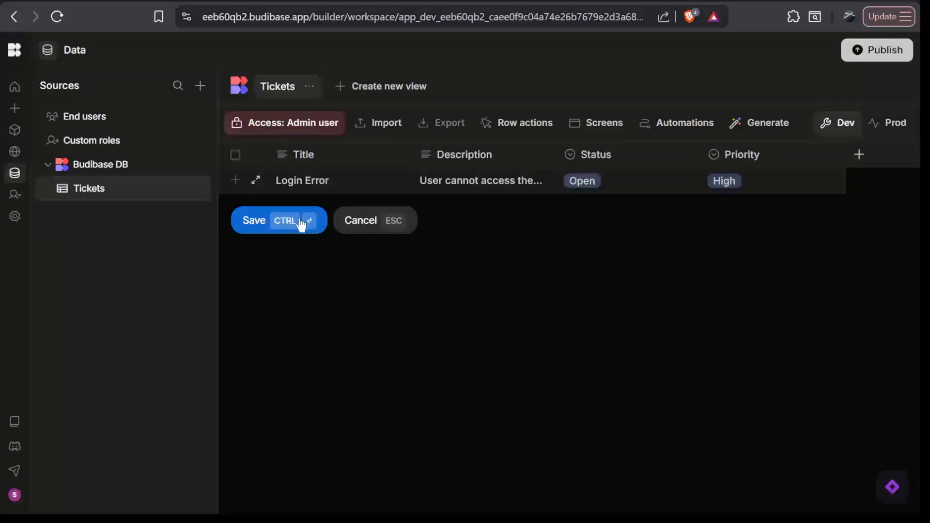
pyautogui.click(301, 222)
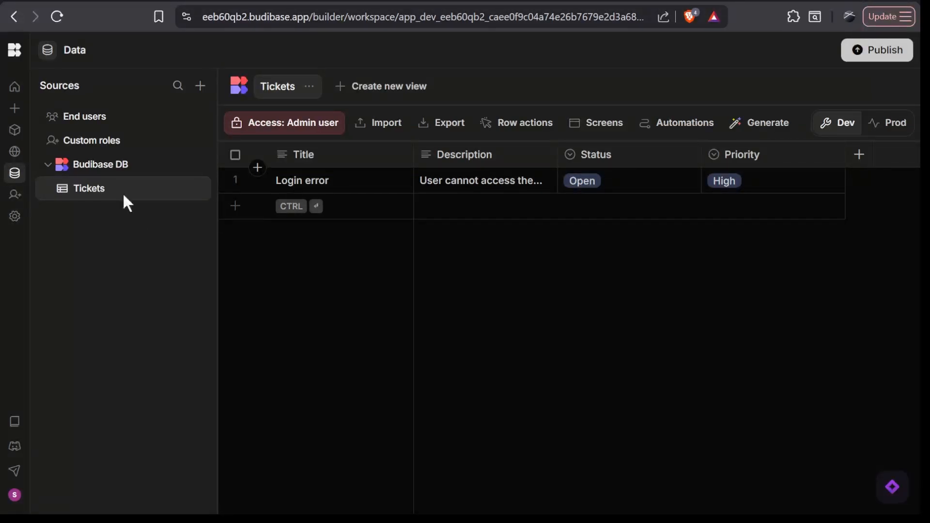
# - Open the Support Ticket Tracker app and add a table screen based on Tickets, with row details opening in a modal
pyautogui.click(14, 87)
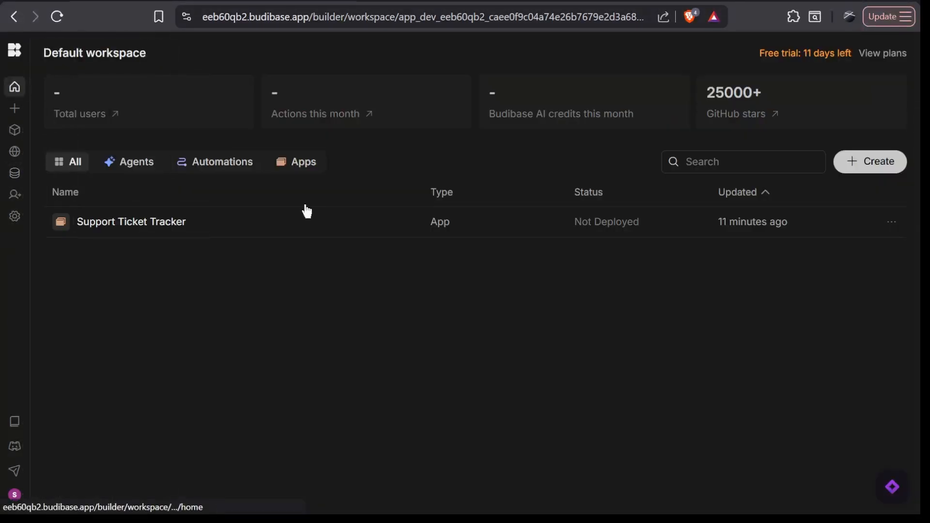
pyautogui.click(115, 235)
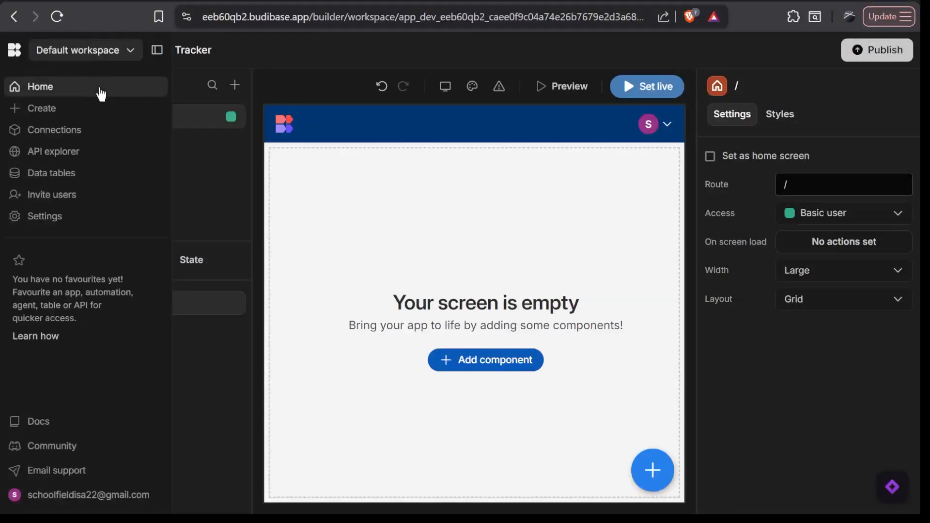
pyautogui.click(239, 86)
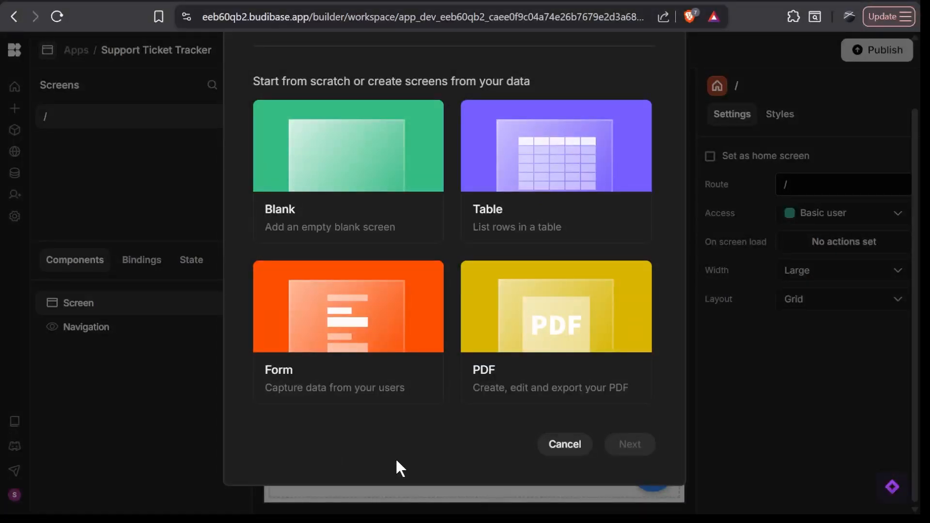
pyautogui.click(589, 180)
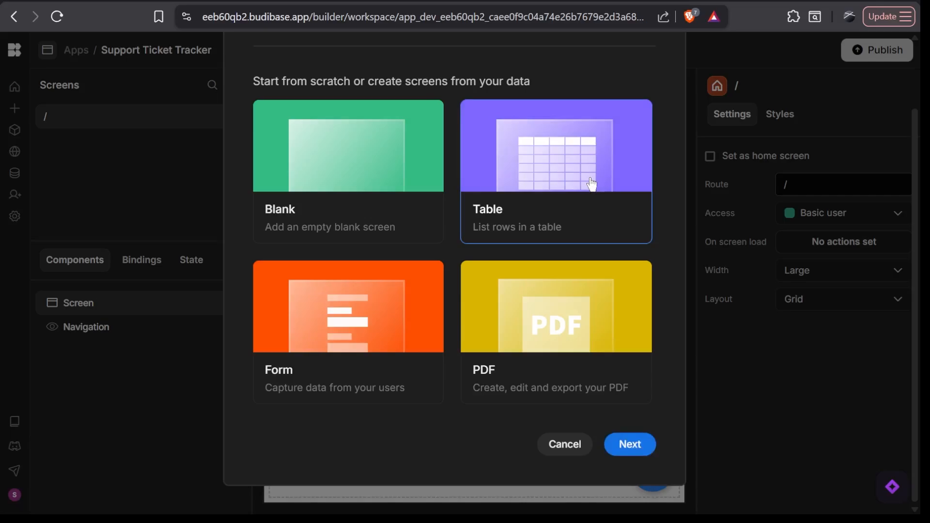
pyautogui.click(645, 455)
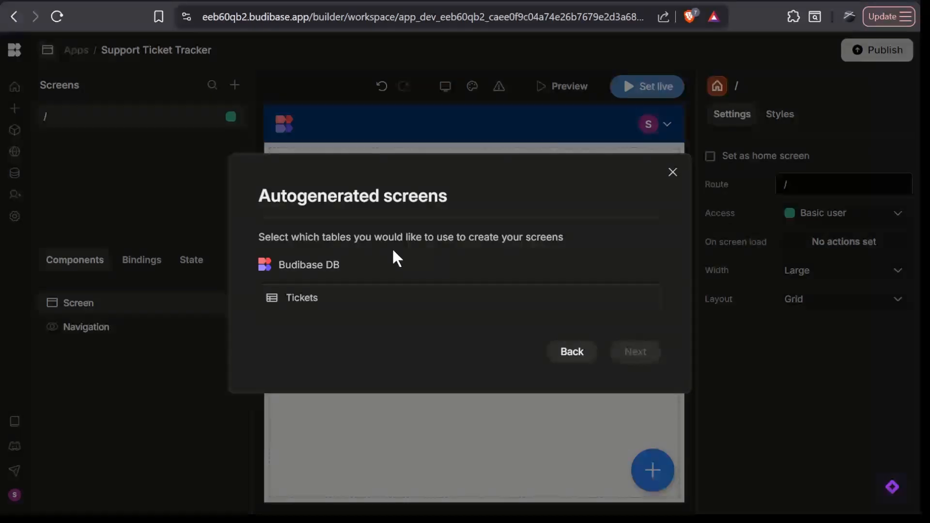
pyautogui.click(314, 300)
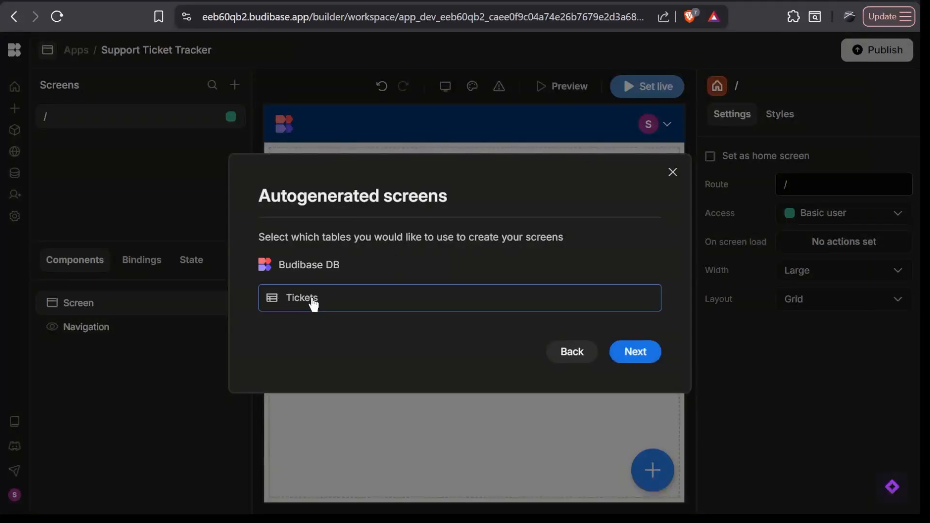
pyautogui.click(643, 352)
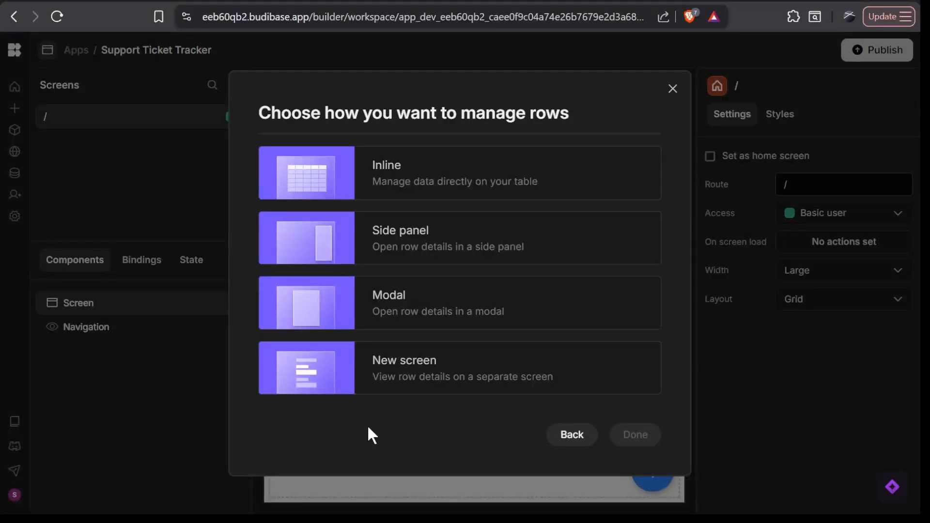
pyautogui.click(303, 301)
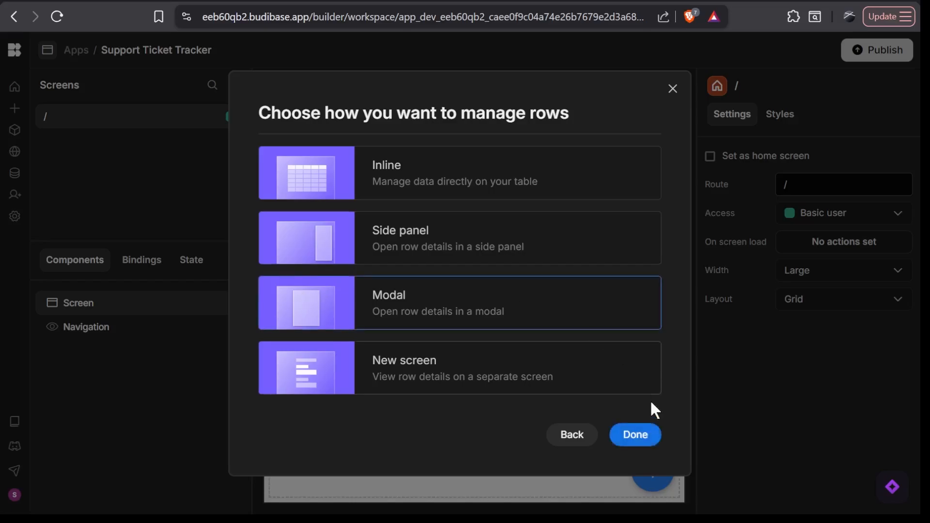
pyautogui.click(634, 434)
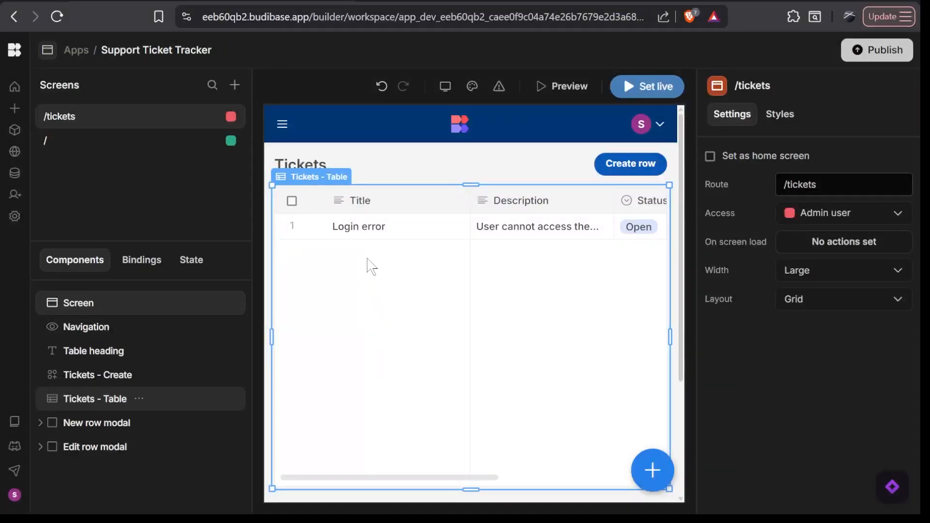
# - Preview the tickets screen and examine the edit modal of the Login error ticket
pyautogui.click(442, 277)
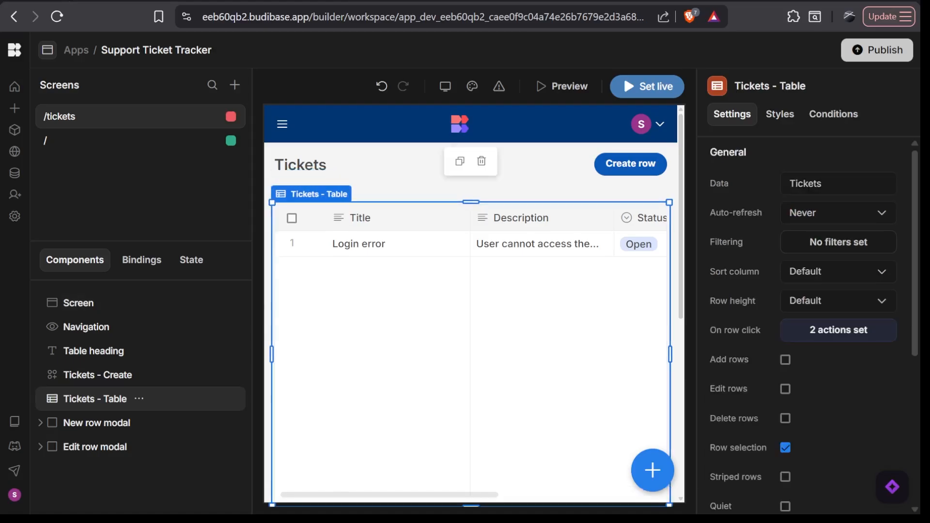
pyautogui.click(553, 97)
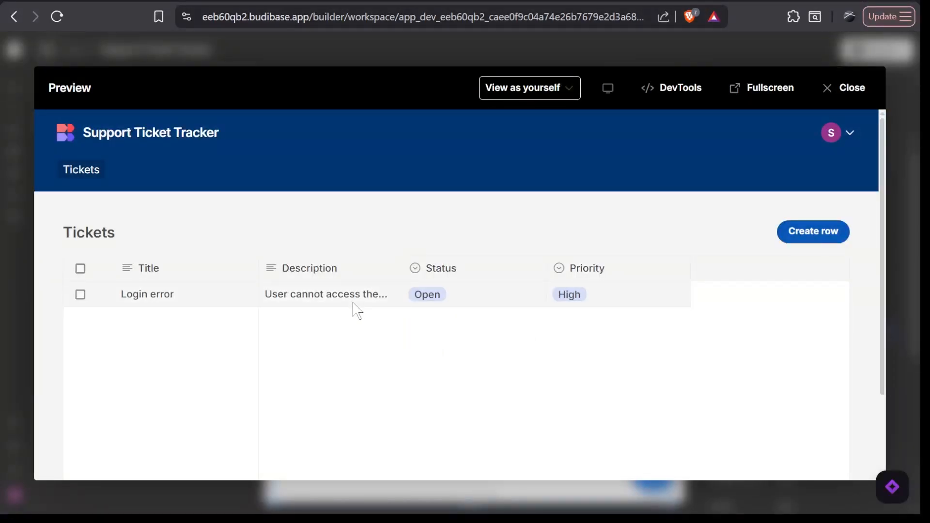
pyautogui.click(285, 303)
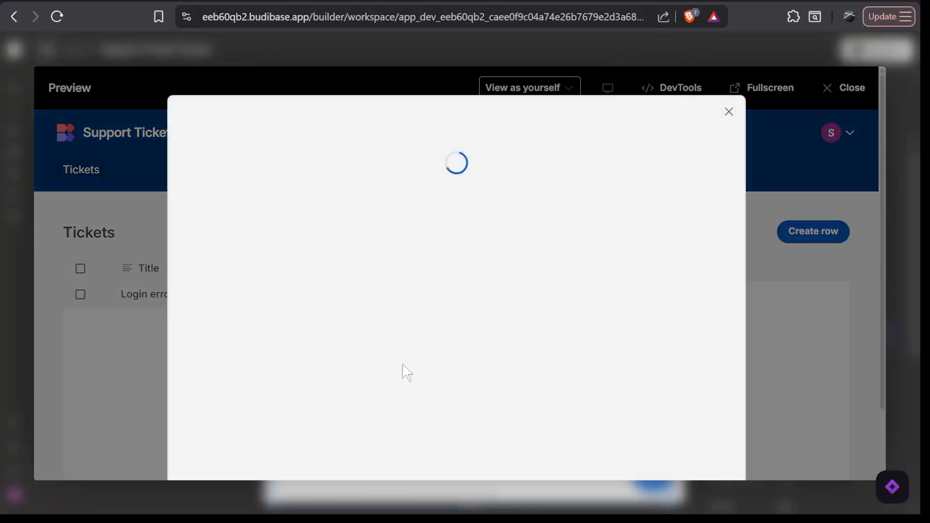
pyautogui.scroll(-1, 441, 368)
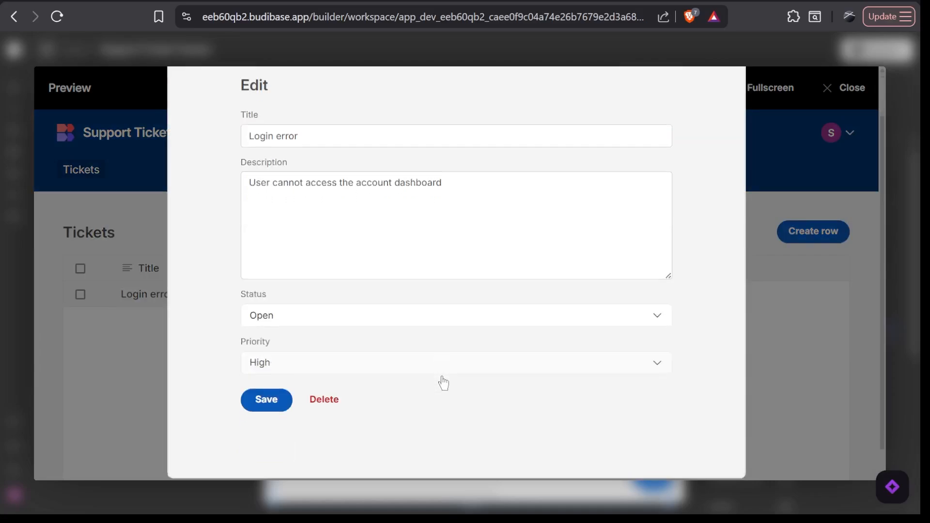
pyautogui.scroll(1, 441, 378)
pyautogui.scroll(-2, 442, 373)
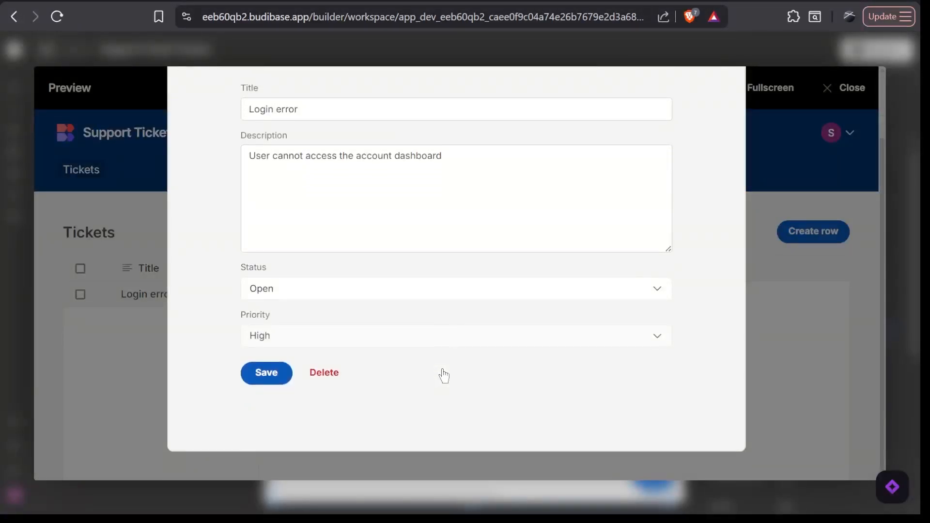
# - Extend the Login error ticket's description with "and no error are shown on the screen for the same.", save it and widen the Description column
pyautogui.scroll(2, 442, 376)
pyautogui.scroll(-2, 430, 222)
pyautogui.scroll(2, 403, 328)
pyautogui.click(405, 276)
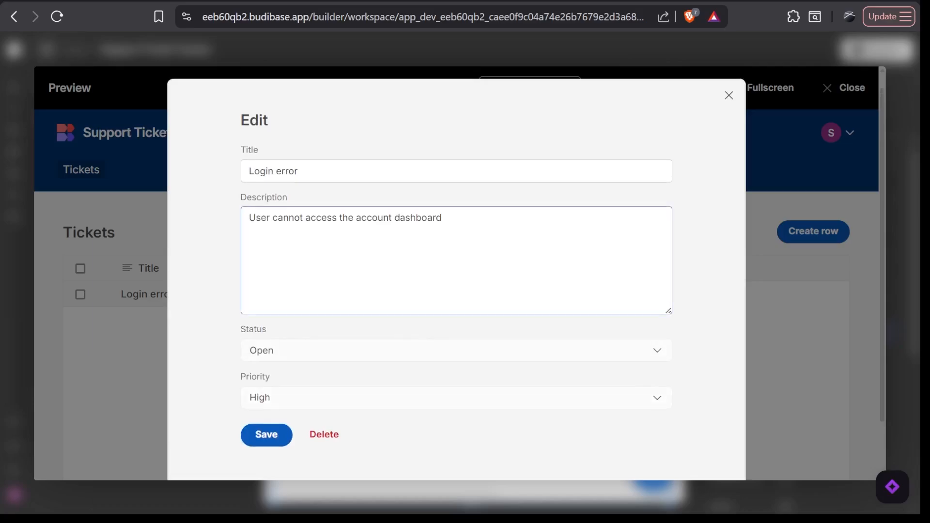
pyautogui.click(529, 316)
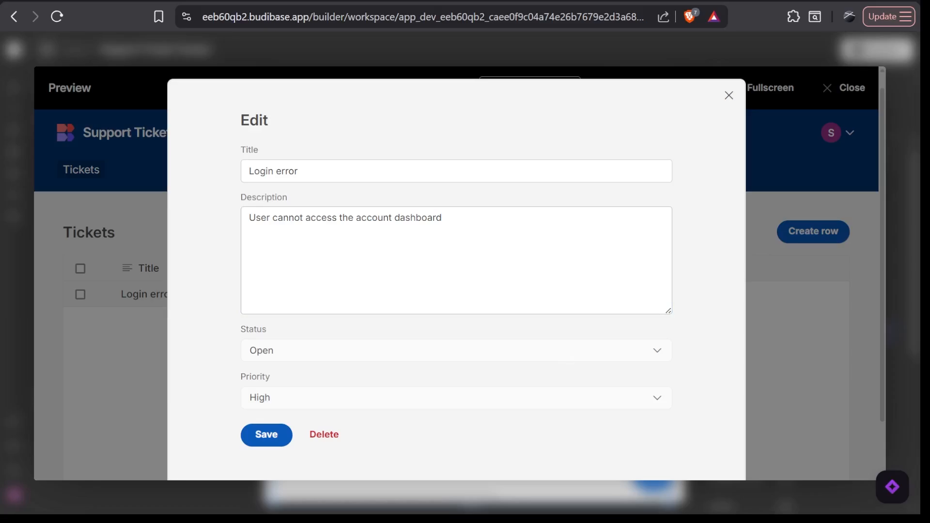
pyautogui.click(443, 218)
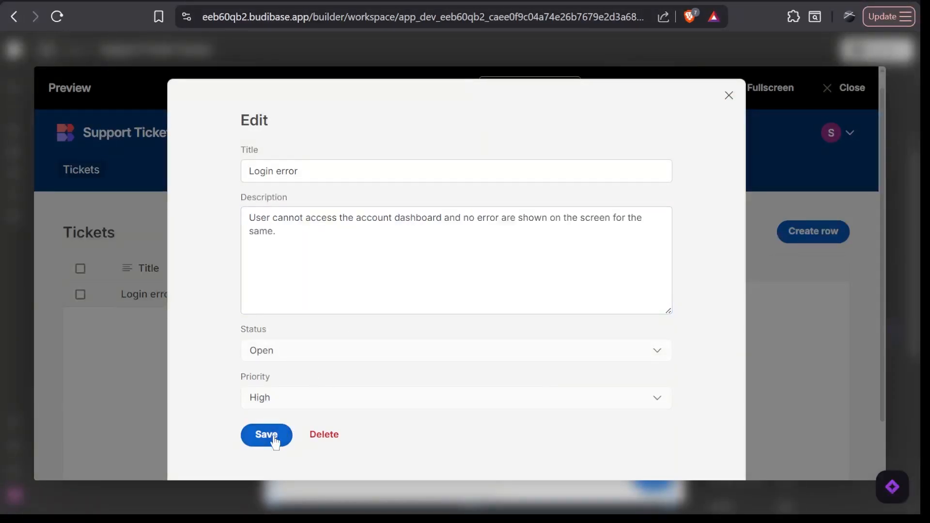
pyautogui.click(277, 436)
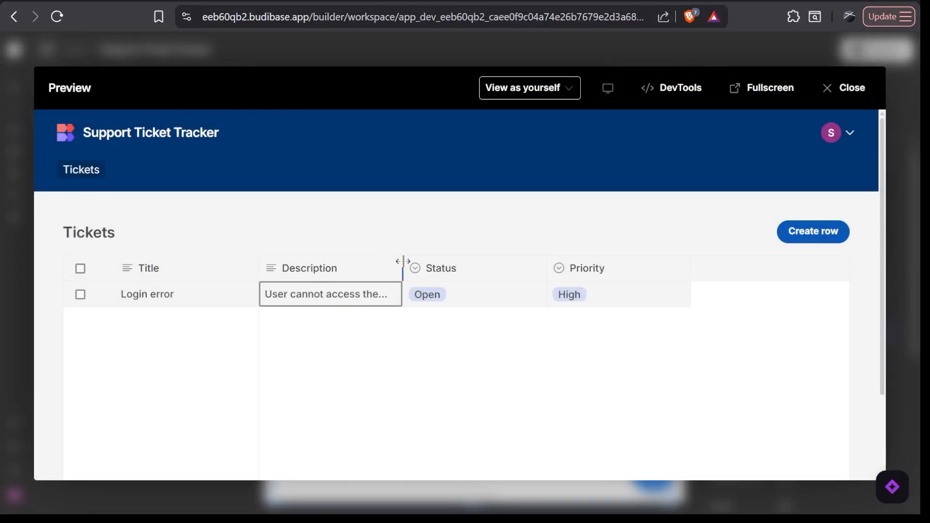
pyautogui.moveTo(402, 264); pyautogui.dragTo(464, 264)
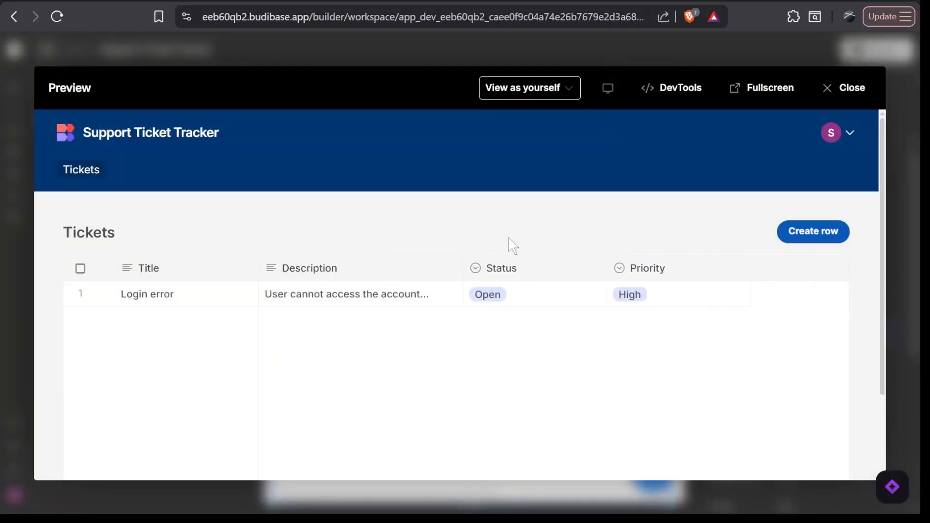
# - Create ticket "Signup button design", description "The sign up button doesnt have the rounded corners that all the other buttons have.", status In progress, priority Medium
pyautogui.click(834, 242)
pyautogui.scroll(-2, 547, 339)
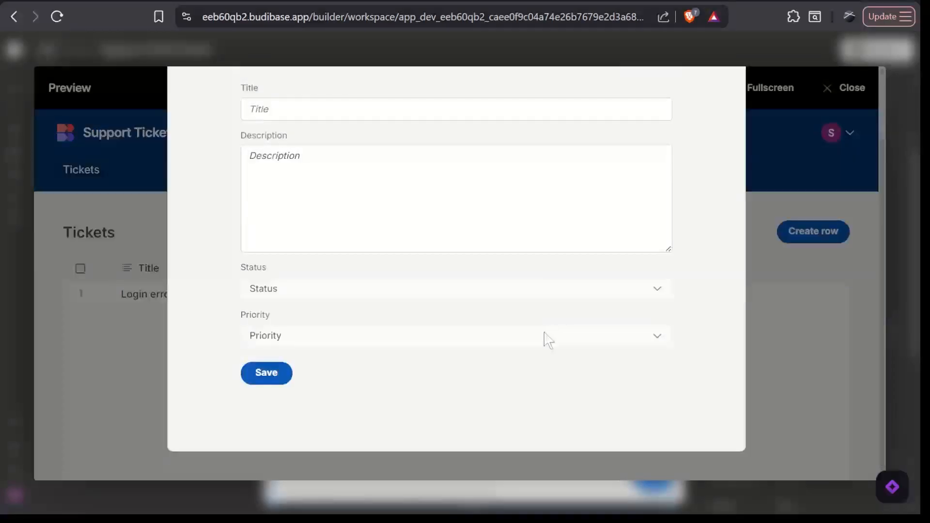
pyautogui.scroll(2, 549, 341)
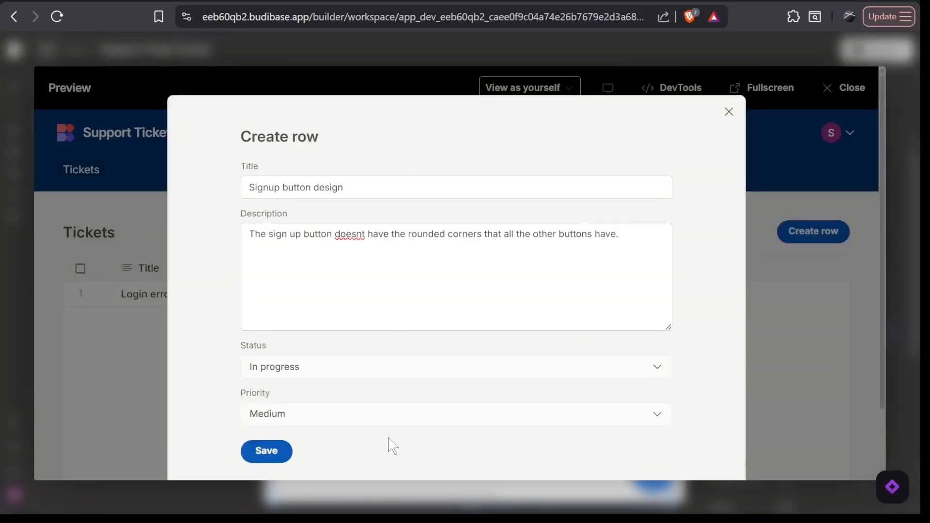
pyautogui.click(267, 451)
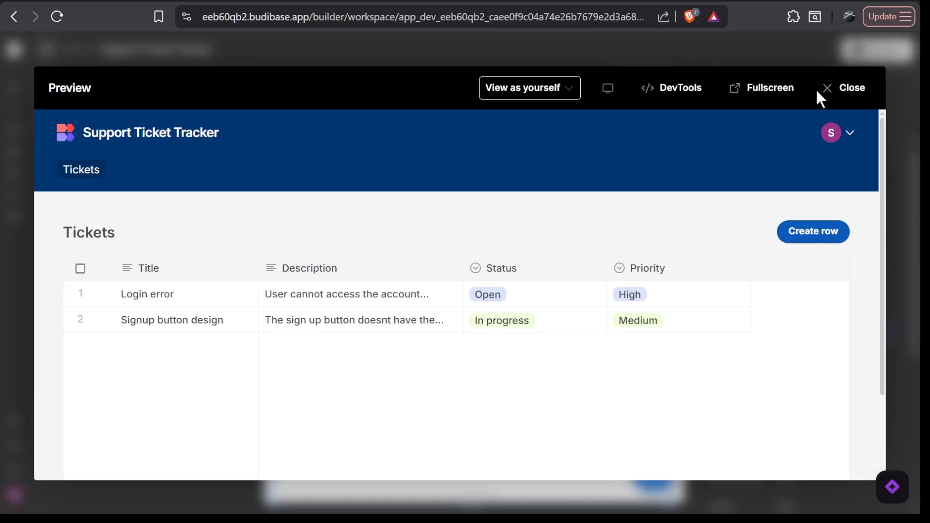
pyautogui.click(832, 92)
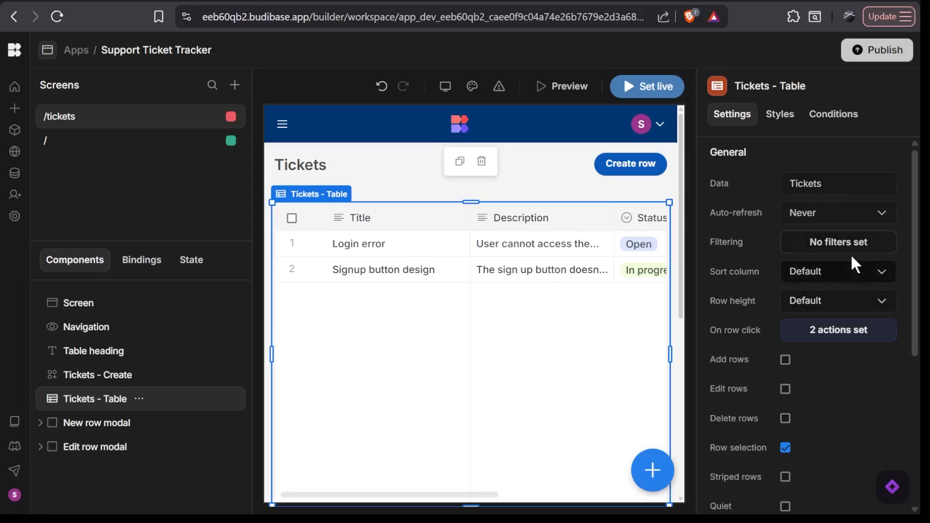
# - Sort the Tickets table component by the Priority column in descending order
pyautogui.click(859, 281)
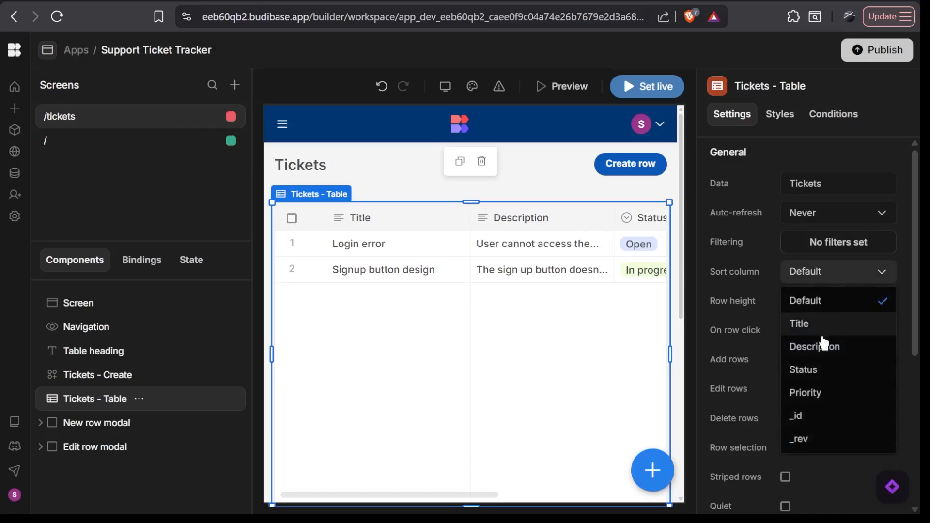
pyautogui.click(823, 391)
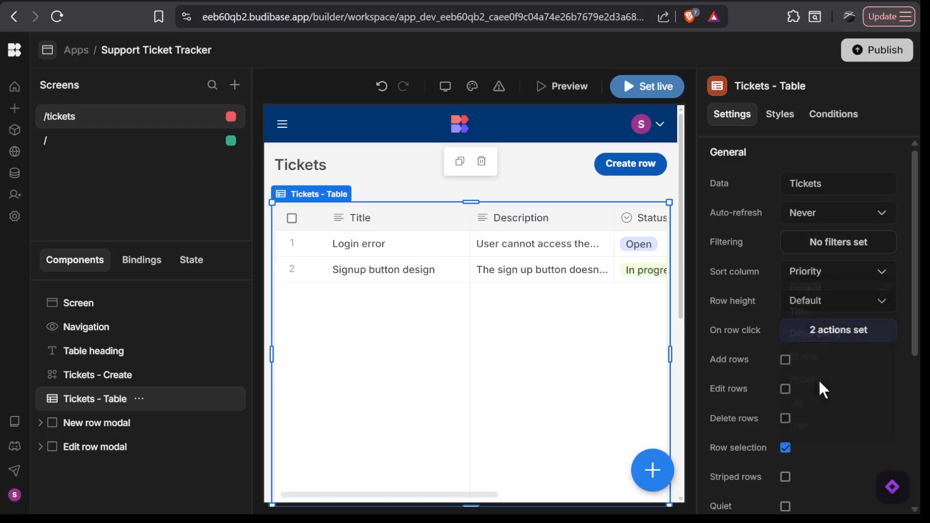
pyautogui.click(835, 270)
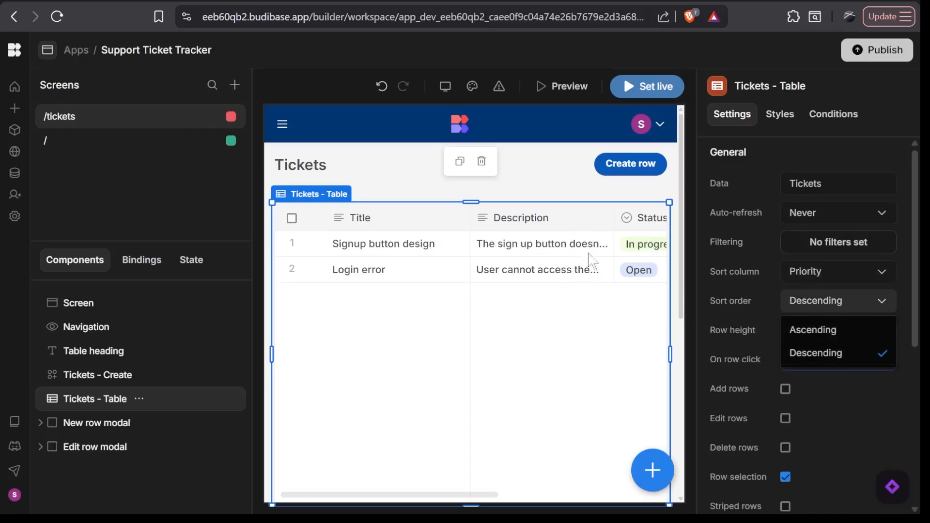
# - Reorder the Tickets table component's columns so that Status comes before Description
pyautogui.scroll(-2, 813, 416)
pyautogui.scroll(-5, 814, 416)
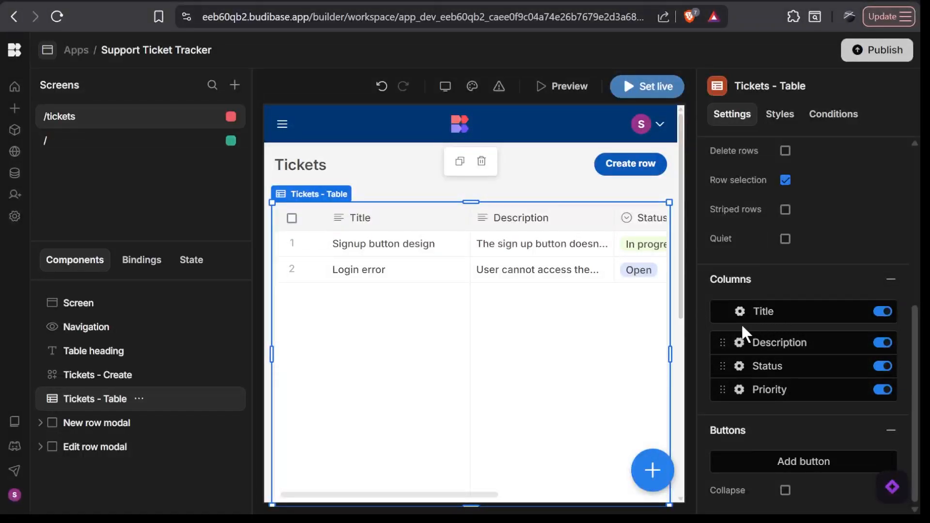
pyautogui.moveTo(722, 367); pyautogui.dragTo(723, 333)
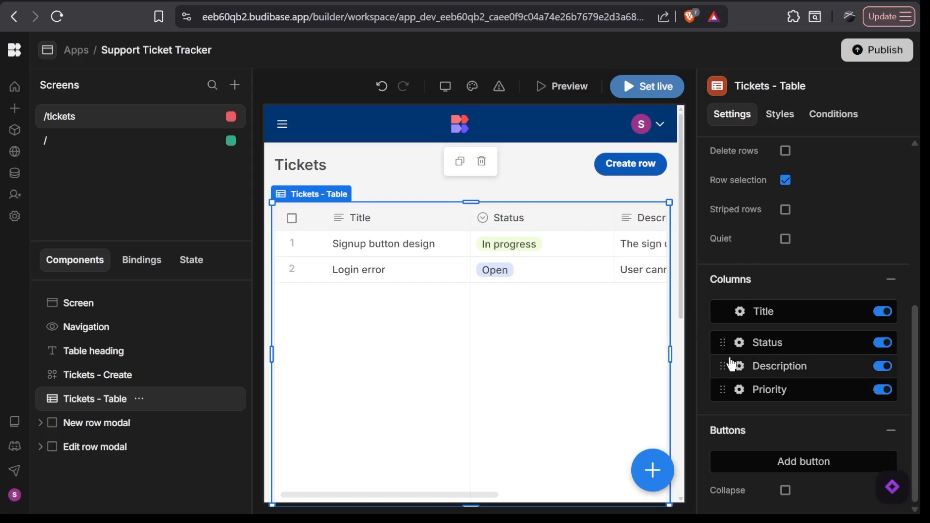
pyautogui.scroll(6, 732, 365)
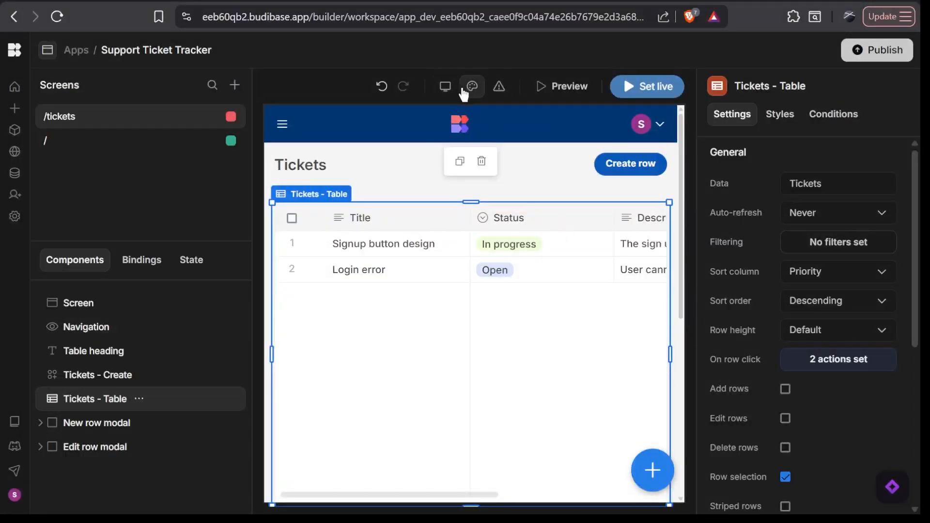
# - Try the Dark, Nord and Midnight themes on the app and settle on Dark
pyautogui.click(473, 90)
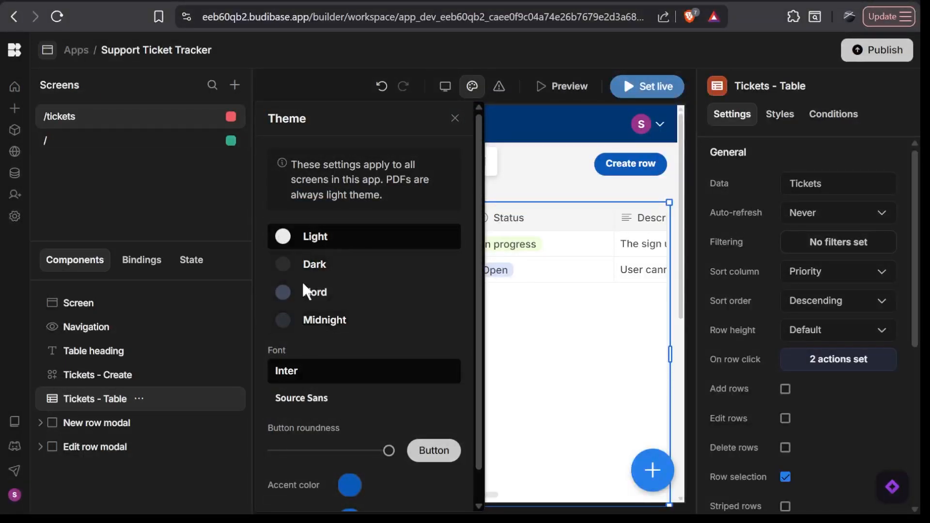
pyautogui.click(295, 264)
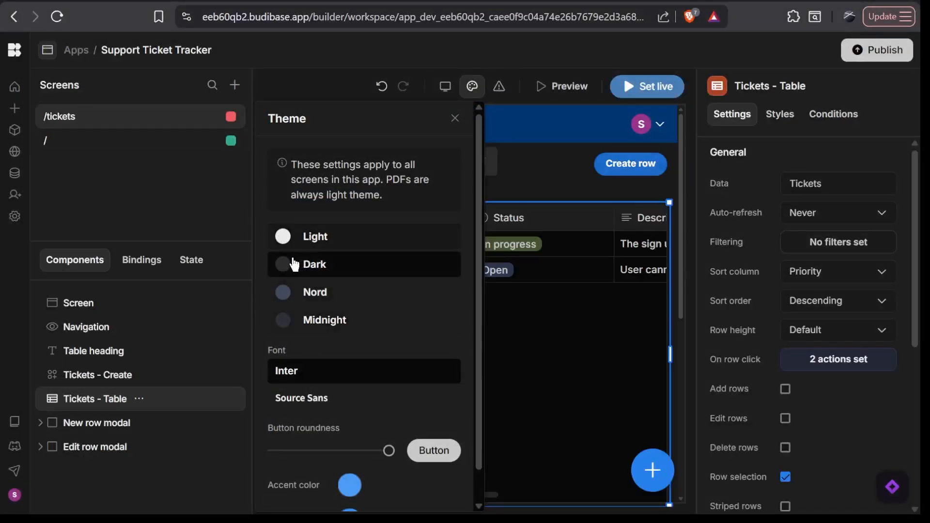
pyautogui.click(301, 301)
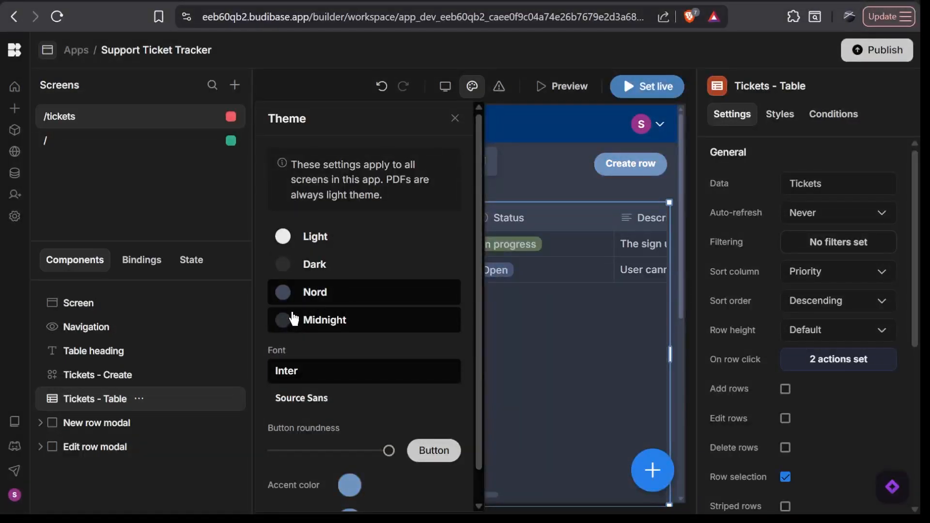
pyautogui.click(294, 320)
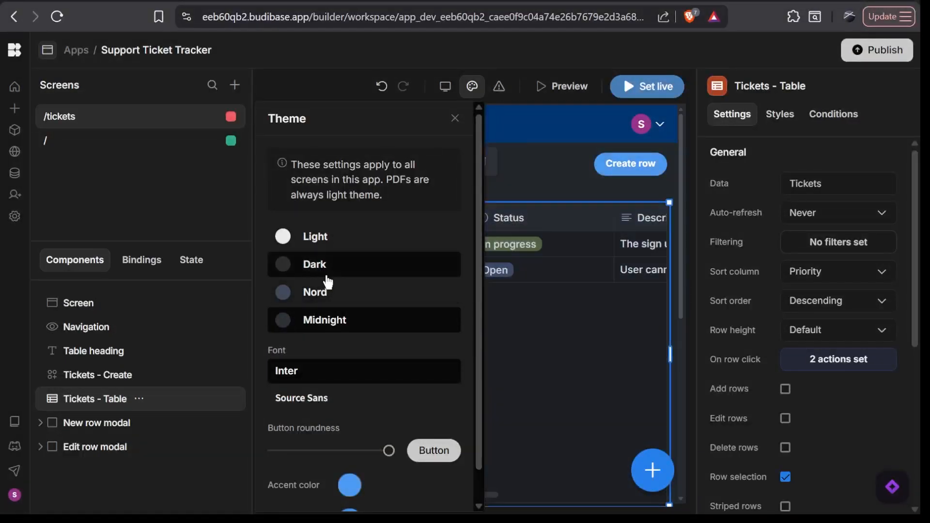
pyautogui.scroll(-1, 328, 282)
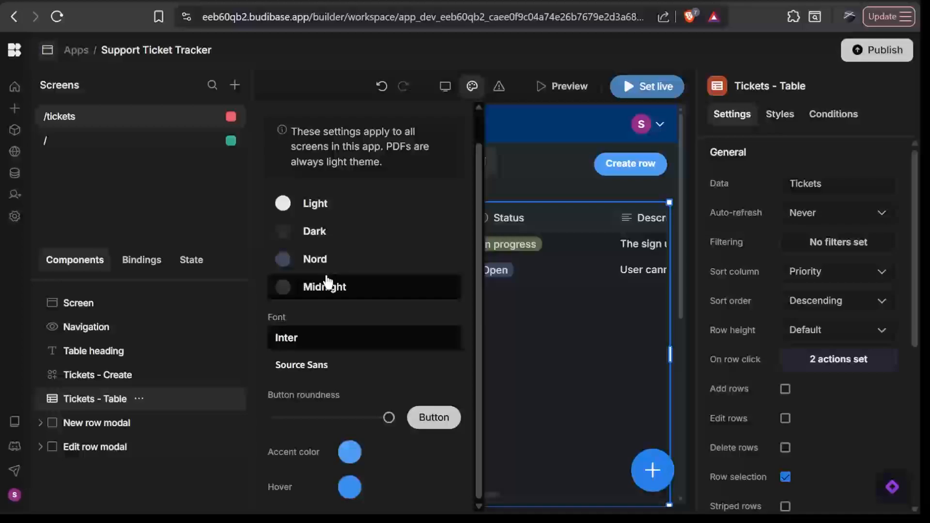
pyautogui.click(340, 236)
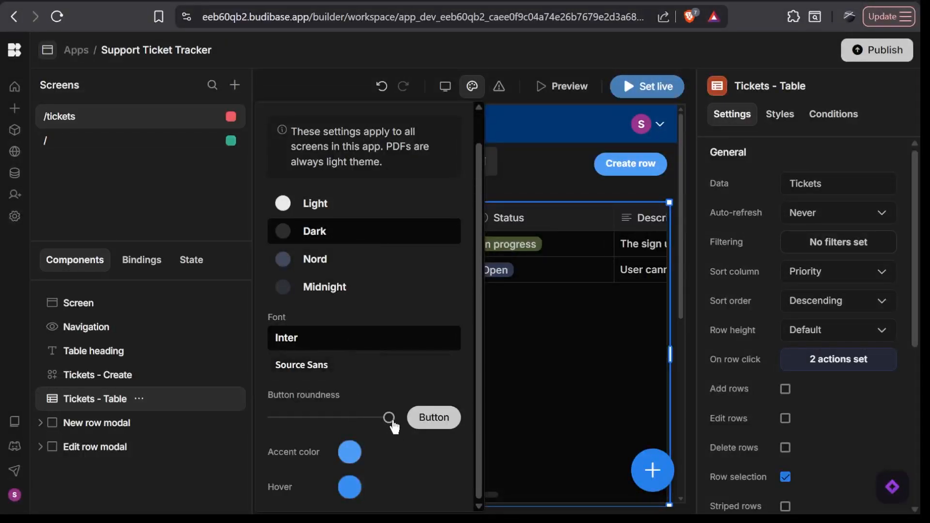
# - Try a lower button roundness, restore the maximum, and change the theme's accent color to light purple
pyautogui.moveTo(389, 418); pyautogui.dragTo(345, 418)
pyautogui.click(389, 418)
pyautogui.click(354, 454)
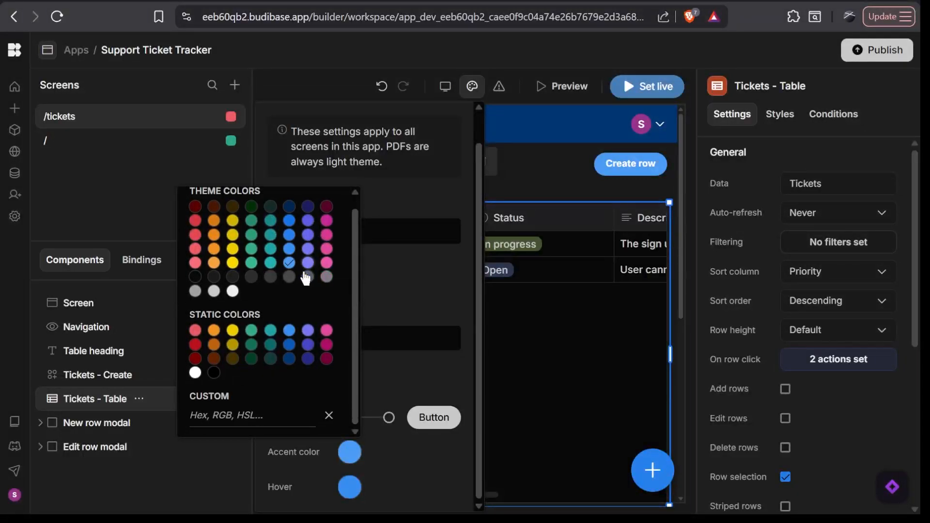
pyautogui.click(308, 274)
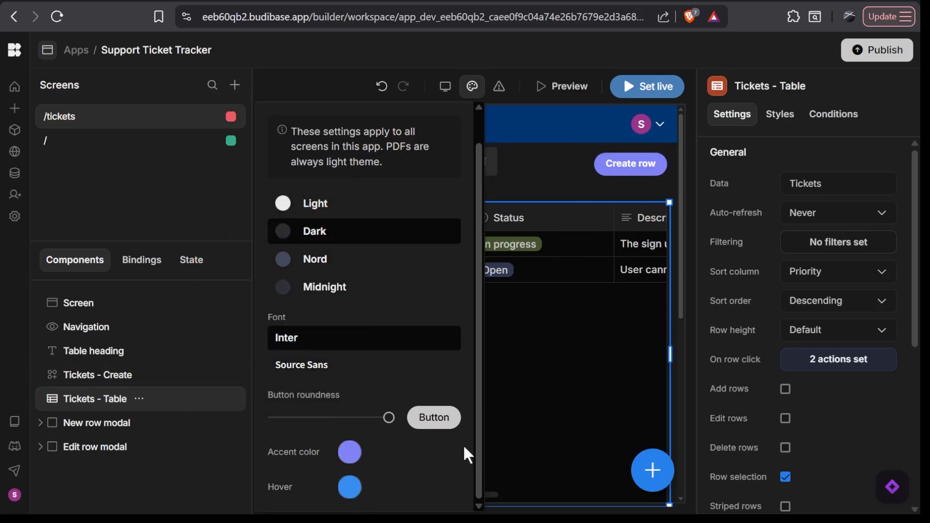
pyautogui.click(486, 292)
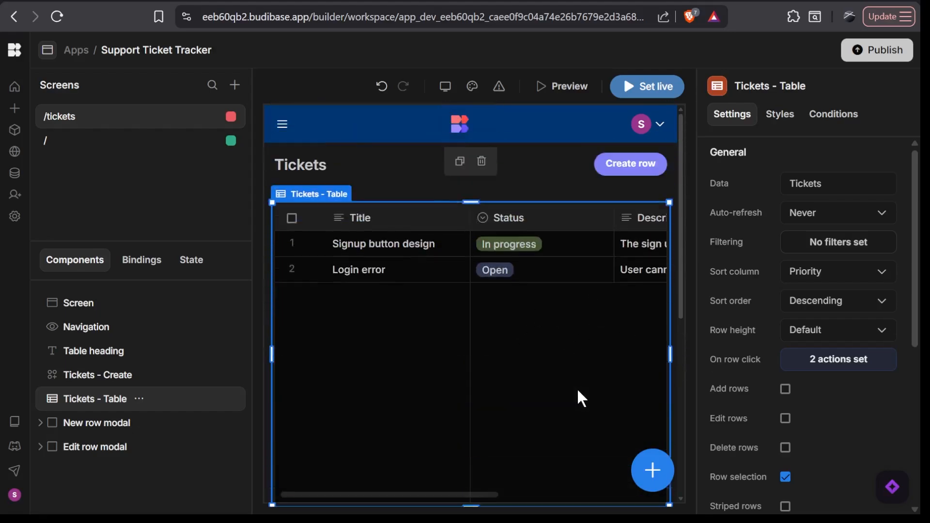
# - Examine the components available for the tickets screen, from blocks and layout to data, basic, form and chart elements
pyautogui.click(639, 471)
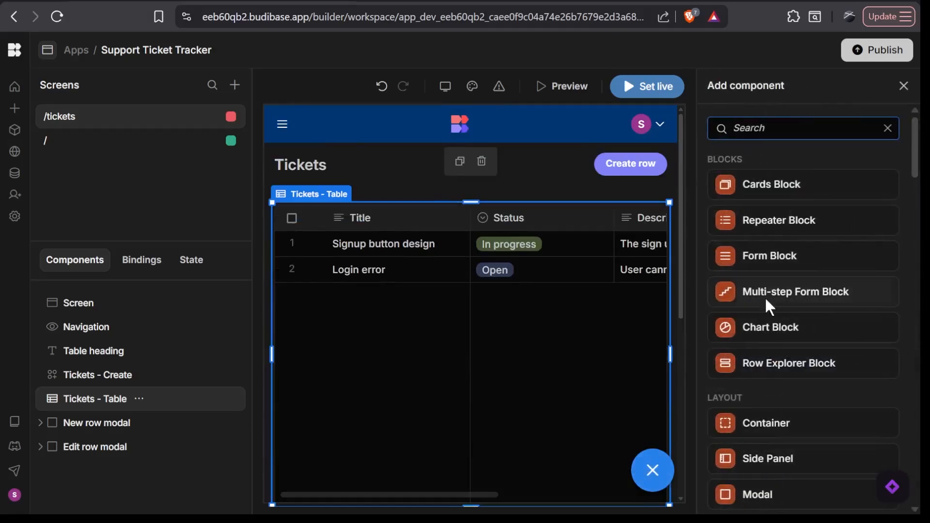
pyautogui.scroll(-1, 793, 346)
pyautogui.scroll(-20, 792, 346)
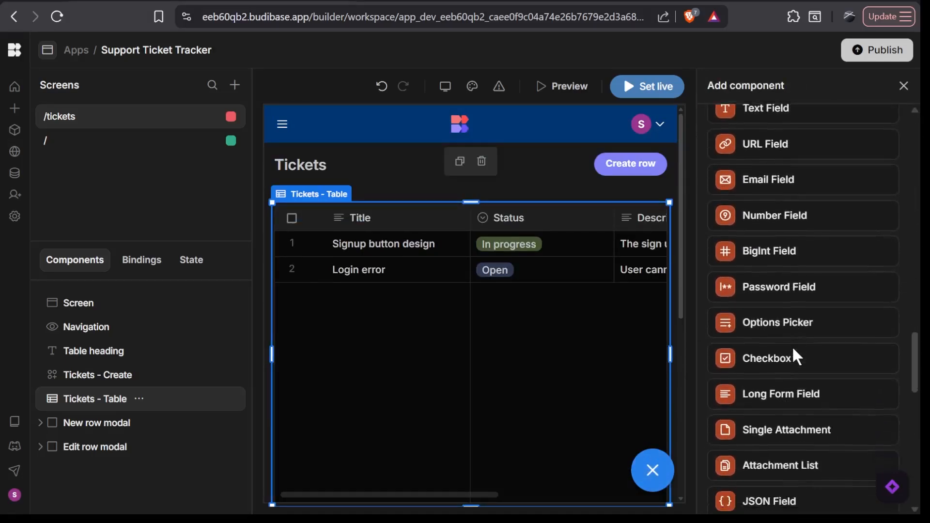
pyautogui.scroll(-5, 794, 353)
pyautogui.scroll(8, 794, 353)
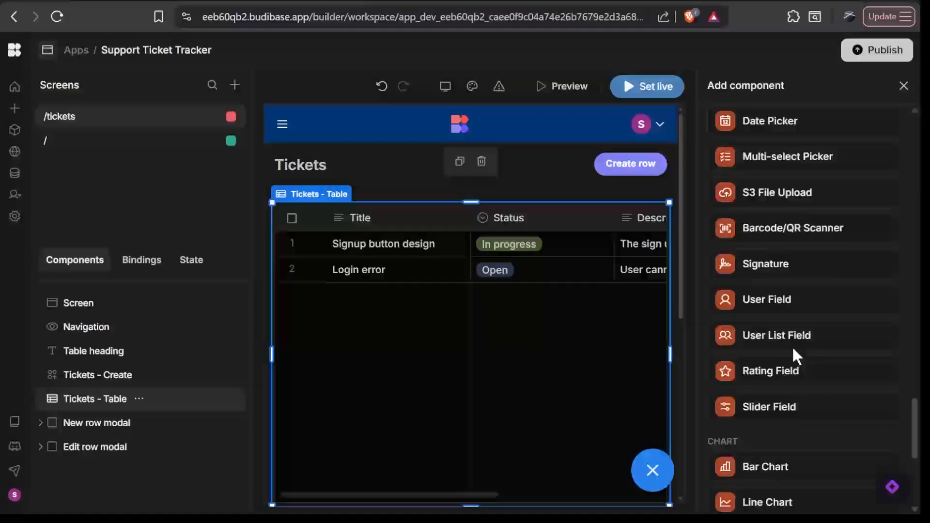
pyautogui.scroll(15, 793, 349)
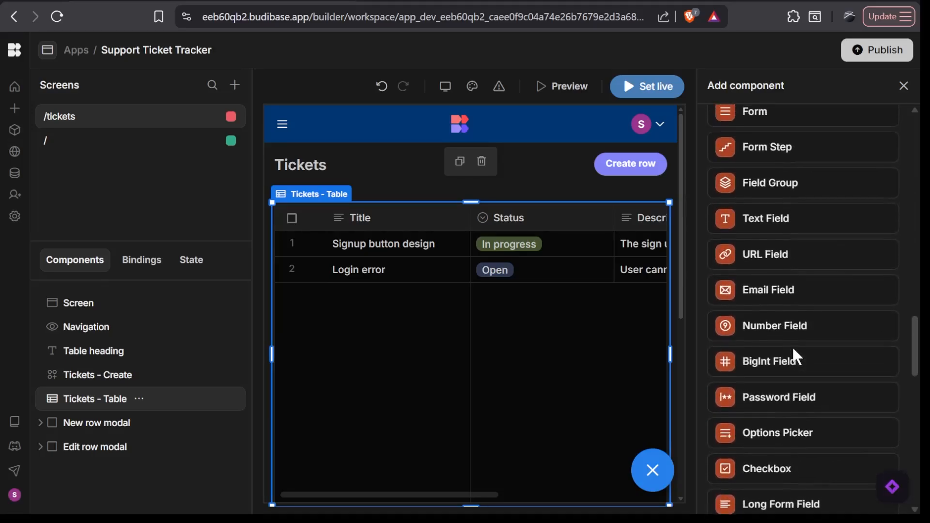
pyautogui.scroll(10, 793, 350)
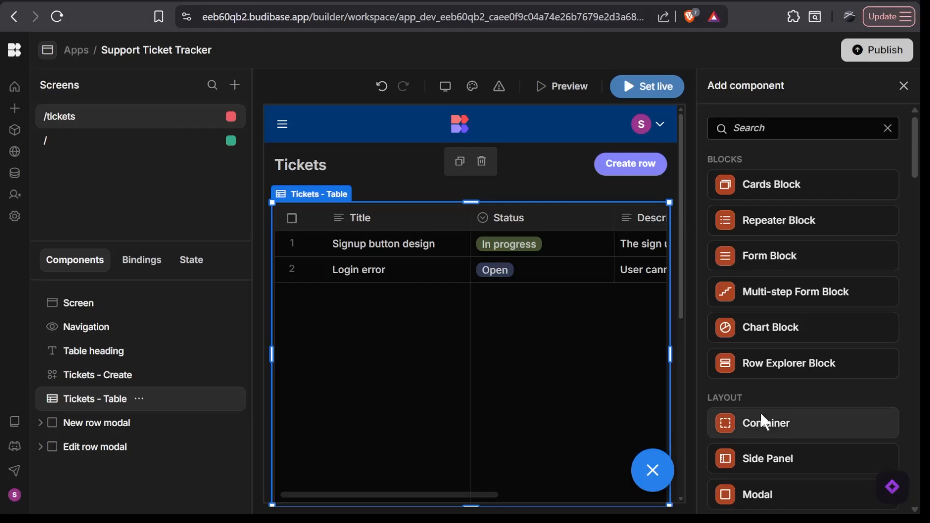
pyautogui.scroll(-6, 762, 416)
pyautogui.scroll(-6, 762, 415)
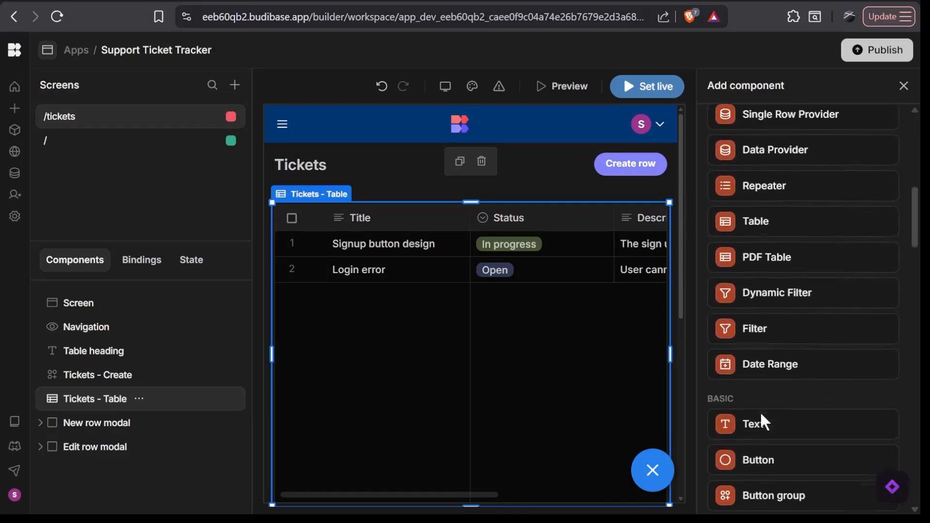
pyautogui.scroll(-3, 761, 414)
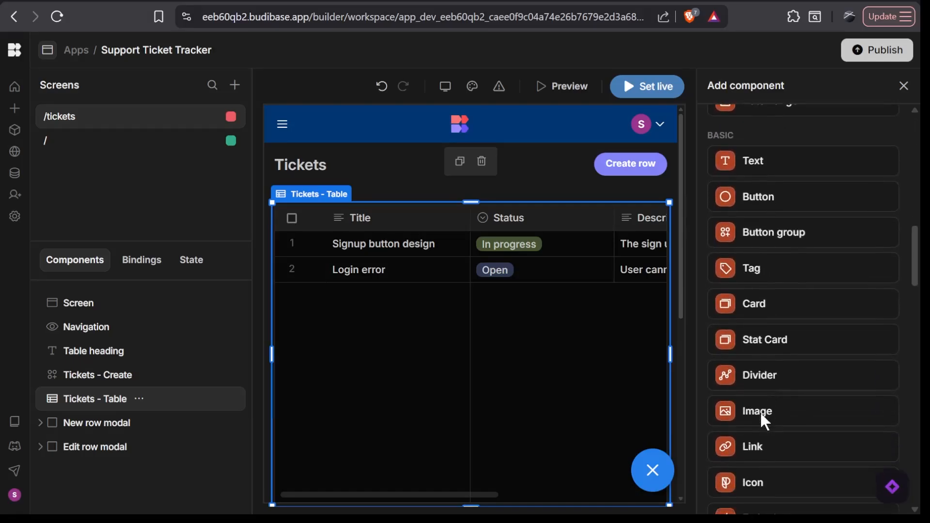
pyautogui.scroll(-10, 760, 411)
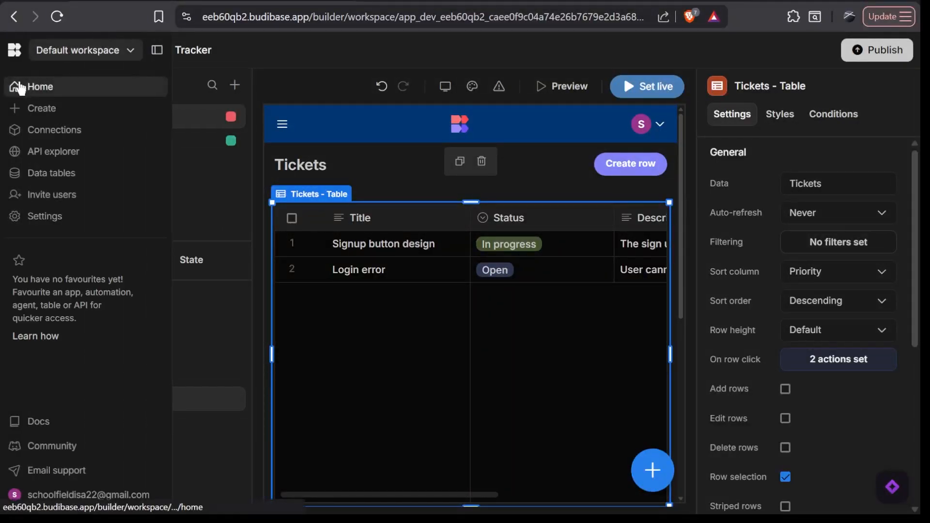
# - Create a new automation named New Ticket Alert in the workspace with the Row created trigger
pyautogui.click(18, 87)
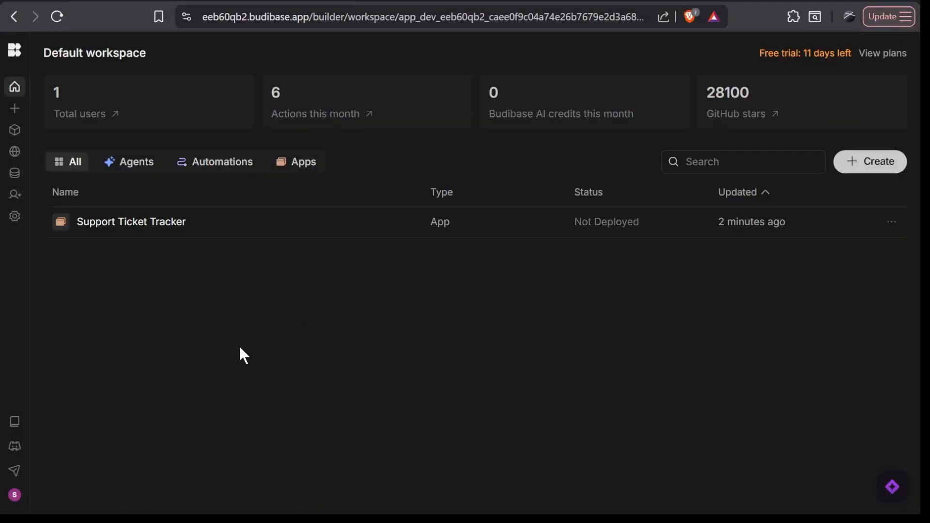
pyautogui.click(221, 169)
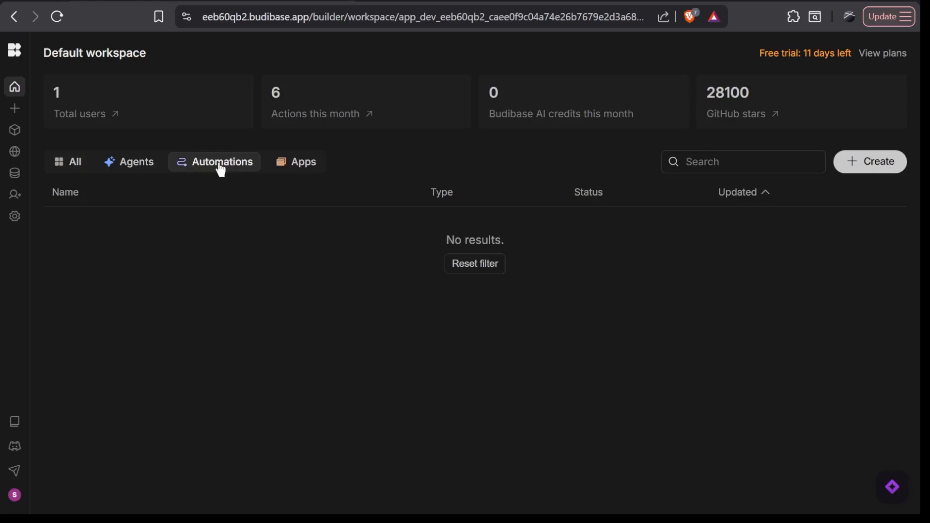
pyautogui.click(857, 165)
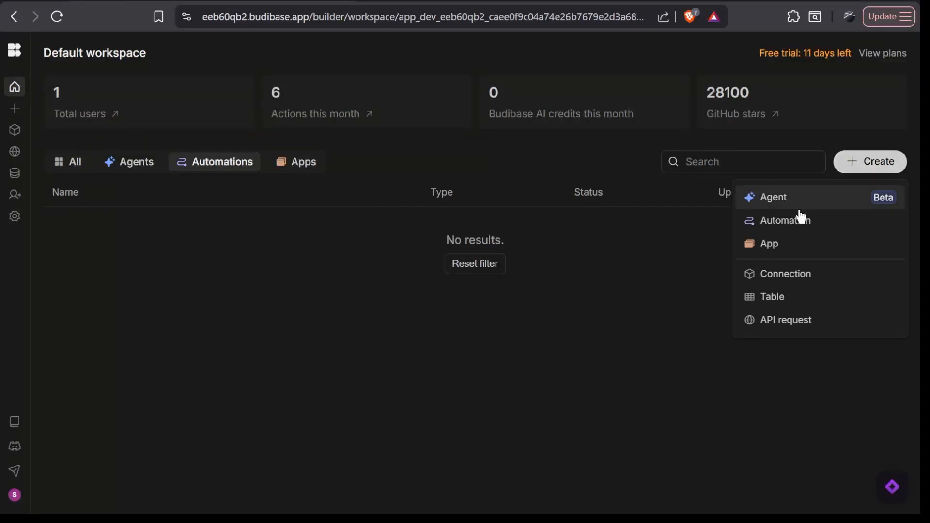
pyautogui.click(790, 226)
pyautogui.click(430, 430)
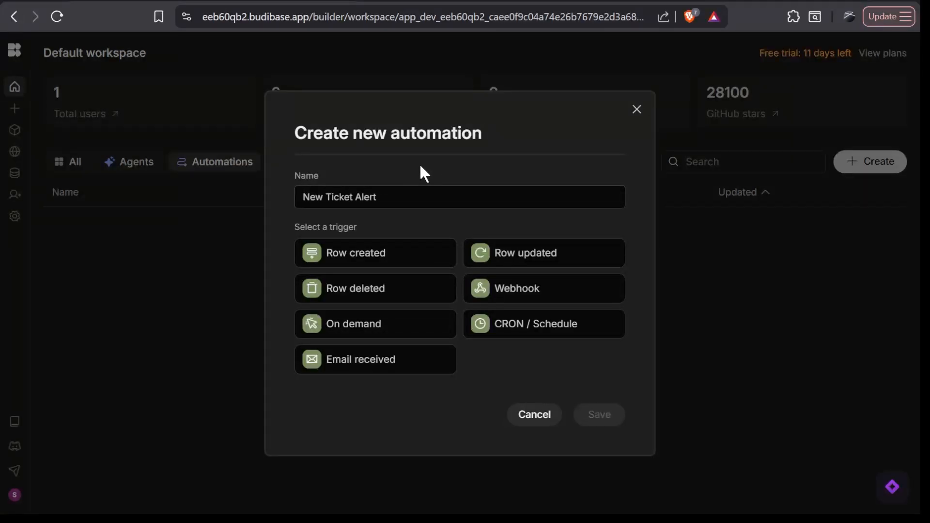
pyautogui.click(362, 255)
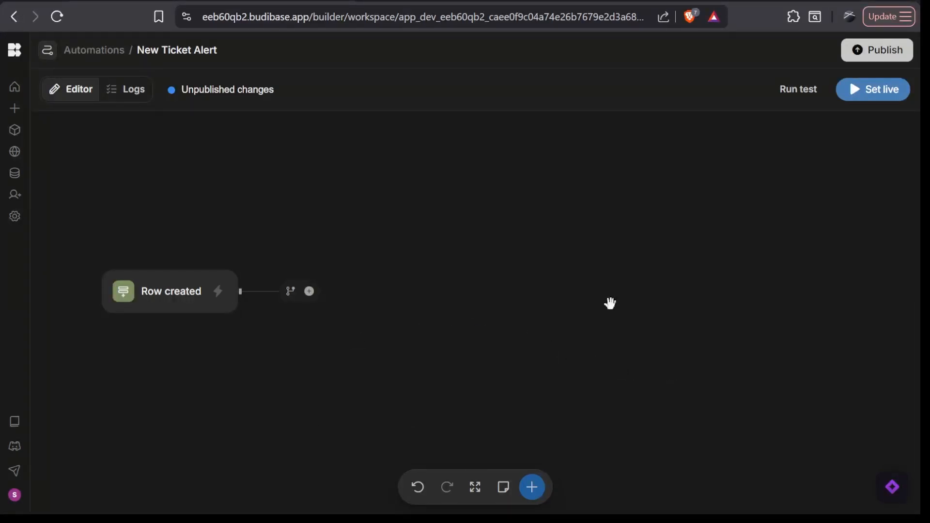
# - Set the Row created trigger to watch the Tickets table
pyautogui.click(135, 311)
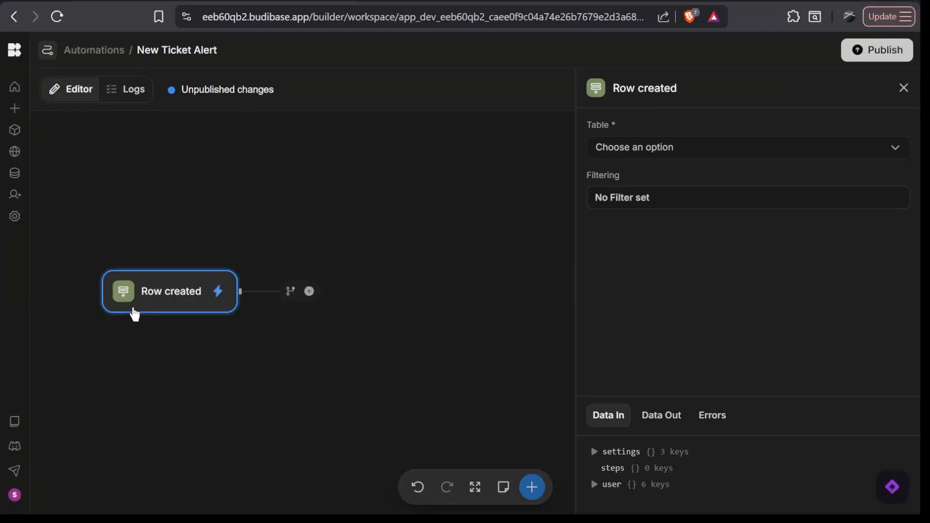
pyautogui.click(643, 155)
pyautogui.click(645, 203)
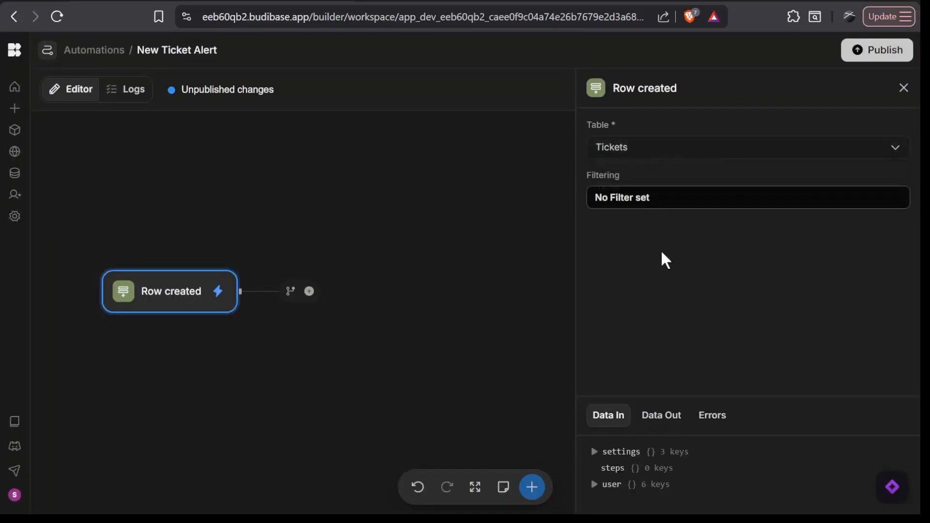
pyautogui.click(904, 88)
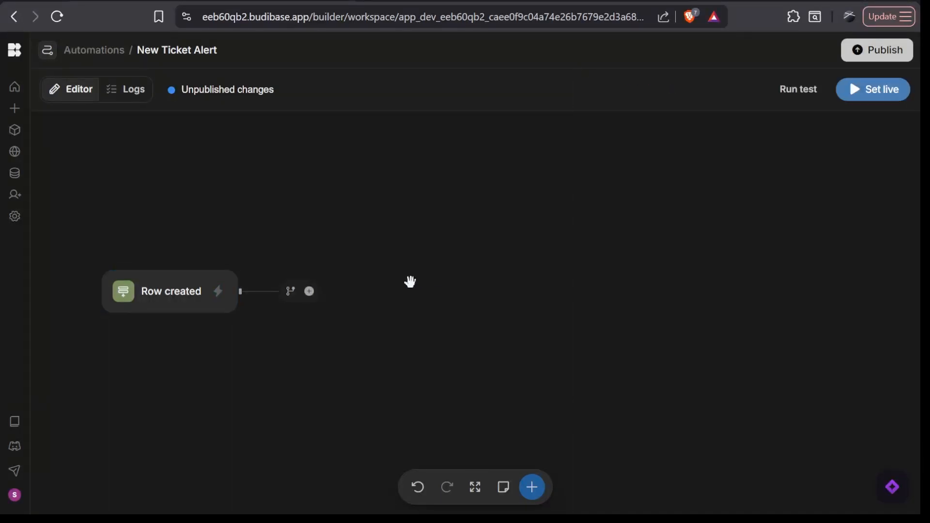
# - Search the automation steps for "send" and add a Slack message step after the Row created trigger
pyautogui.click(309, 292)
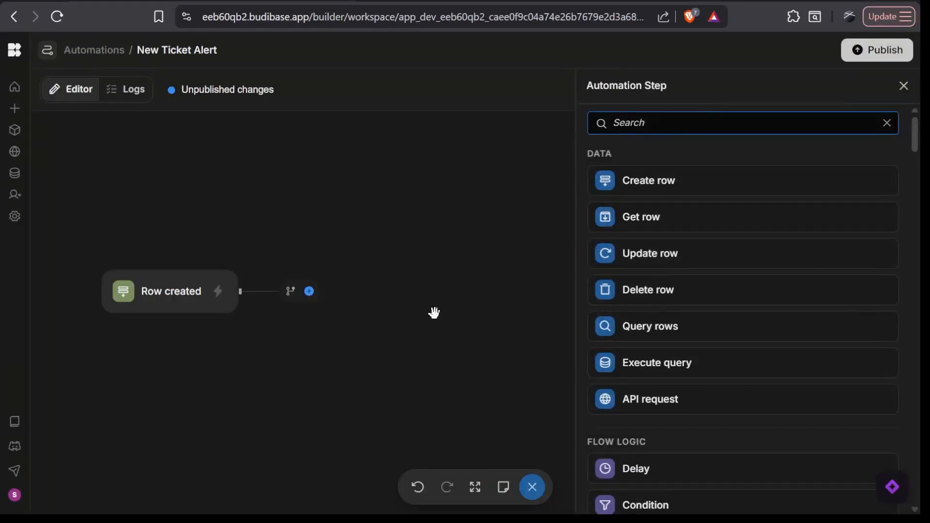
pyautogui.write('z')
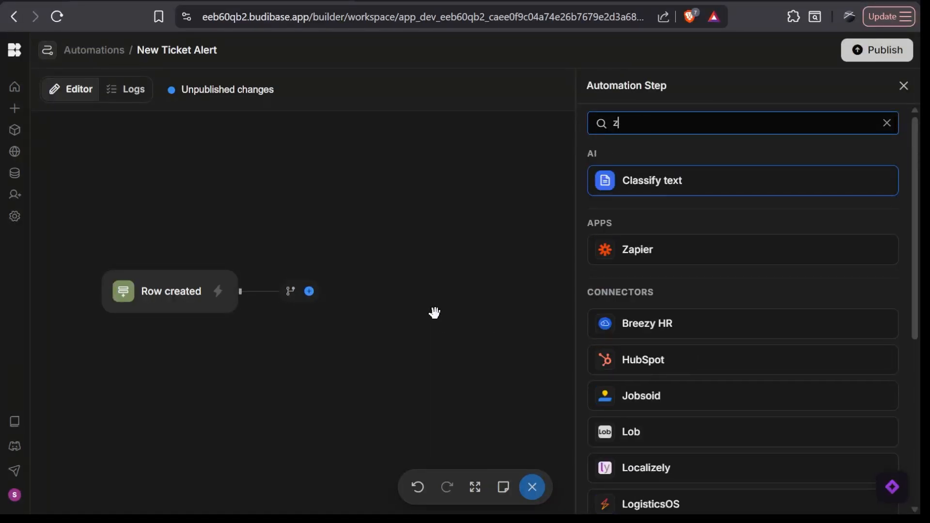
pyautogui.press('BackSpace')
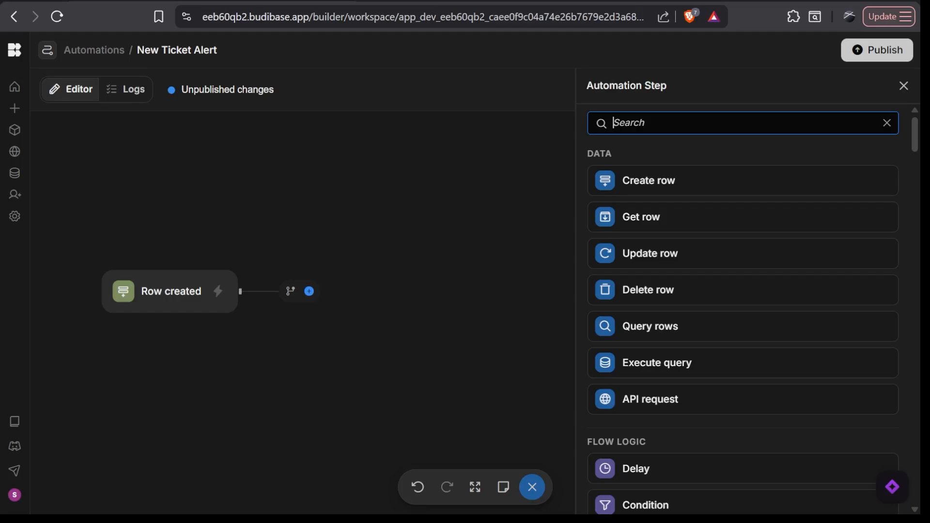
pyautogui.click(342, 315)
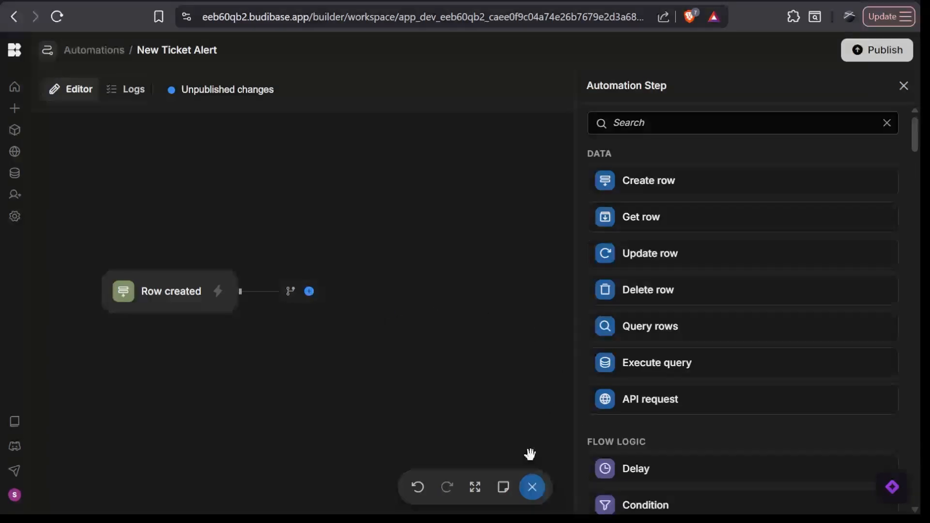
pyautogui.moveTo(620, 519)
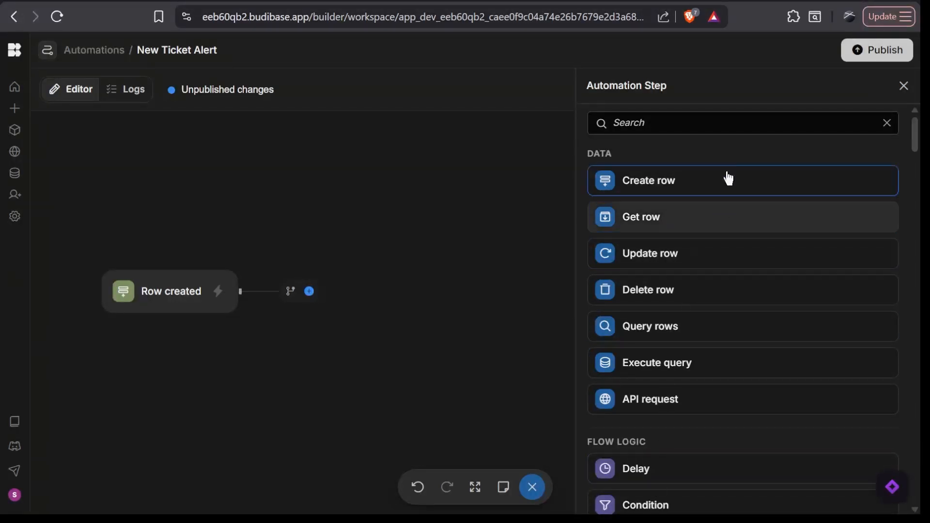
pyautogui.click(730, 124)
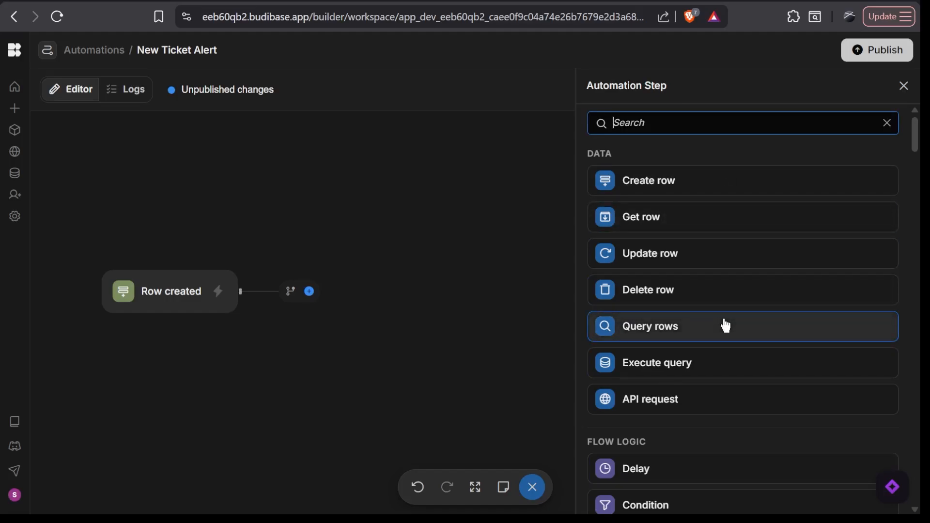
pyautogui.scroll(-1, 725, 326)
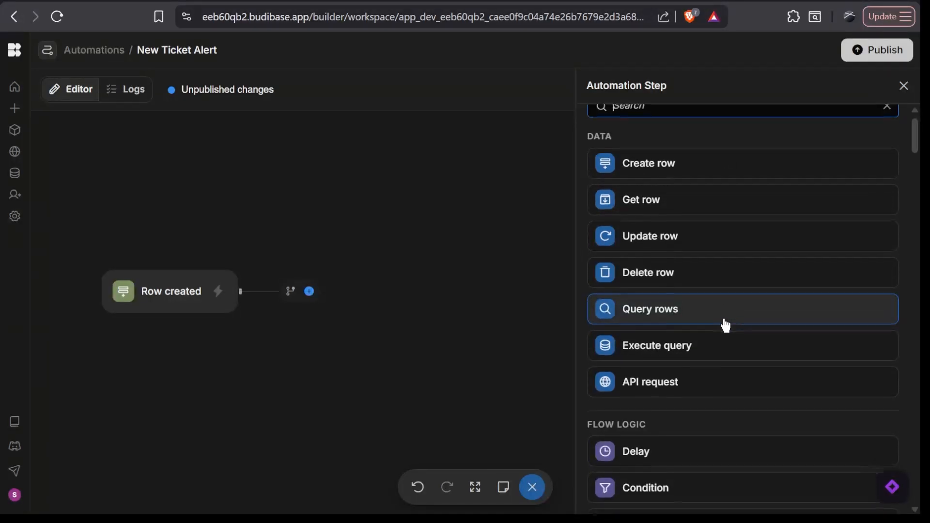
pyautogui.scroll(1, 725, 326)
pyautogui.write('sen')
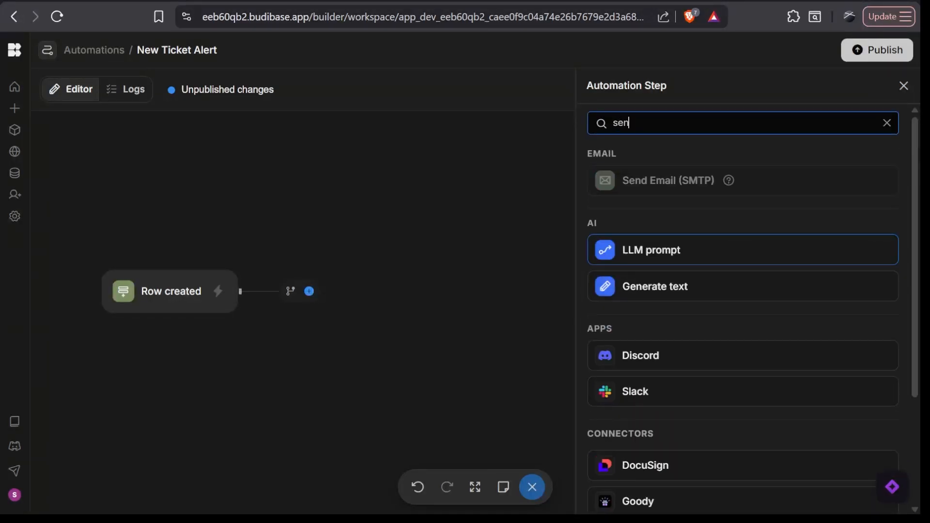
pyautogui.write('d')
pyautogui.click(641, 209)
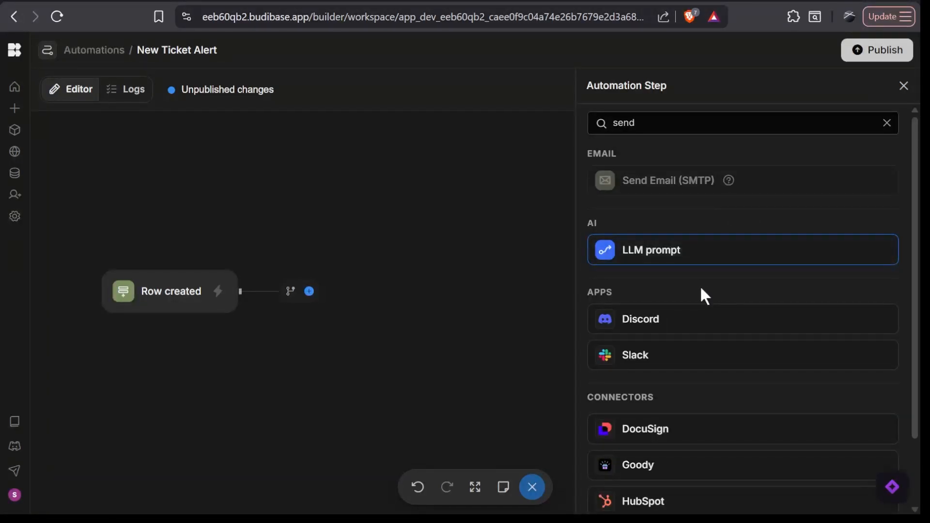
pyautogui.scroll(-2, 701, 287)
pyautogui.scroll(2, 699, 286)
pyautogui.click(698, 363)
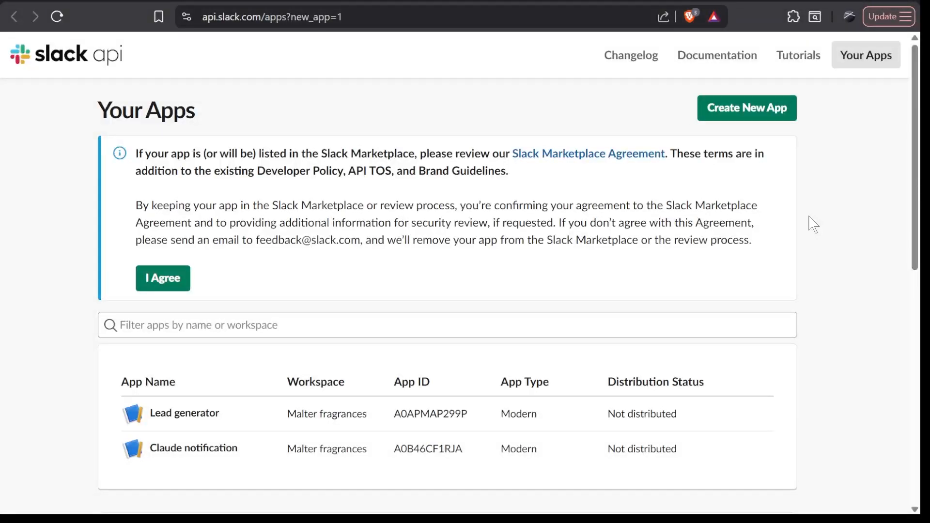
# - On the Slack API site, create an app from scratch named Ticket tracker in the Malter fragrances workspace
pyautogui.scroll(-1, 783, 225)
pyautogui.scroll(1, 781, 223)
pyautogui.click(779, 108)
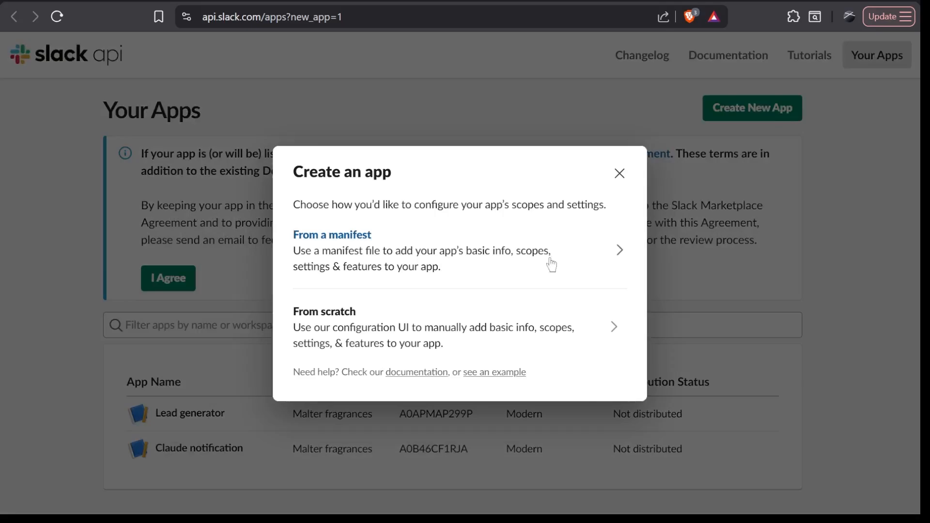
pyautogui.click(505, 327)
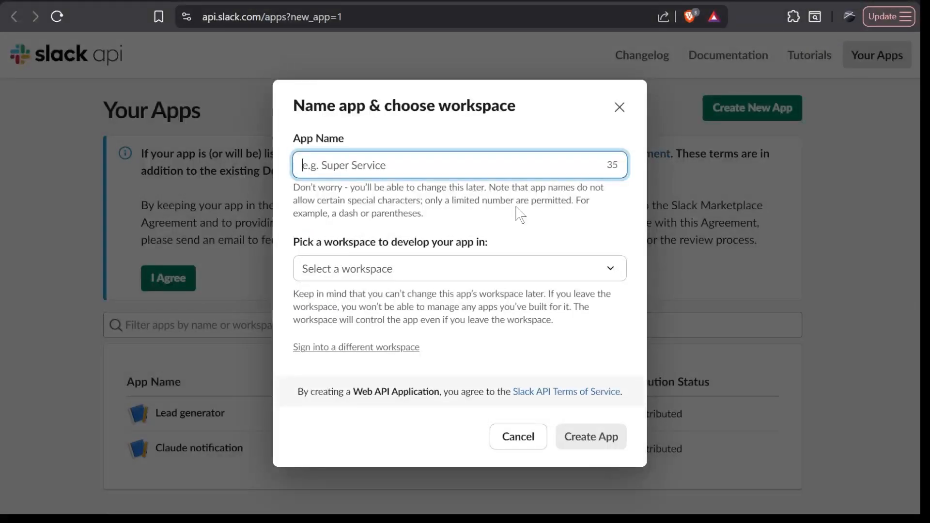
pyautogui.write('T')
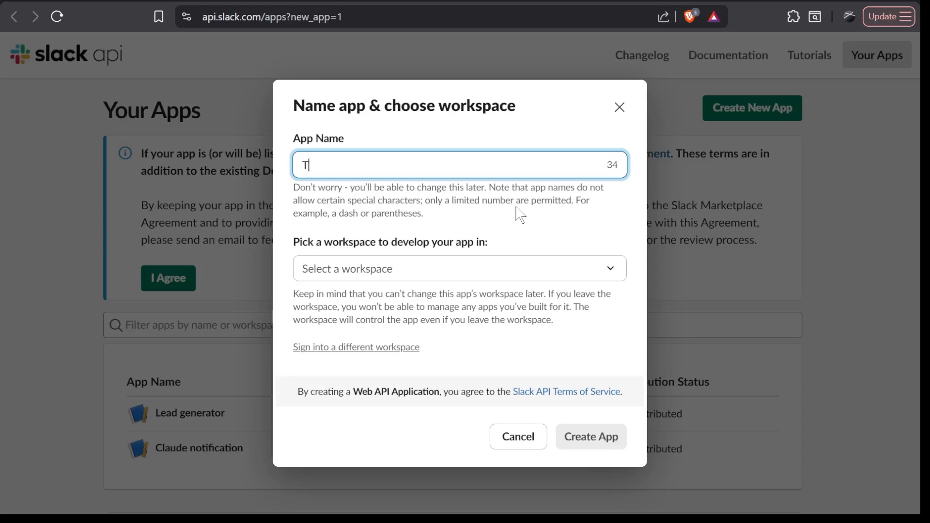
pyautogui.write('icket trackerz')
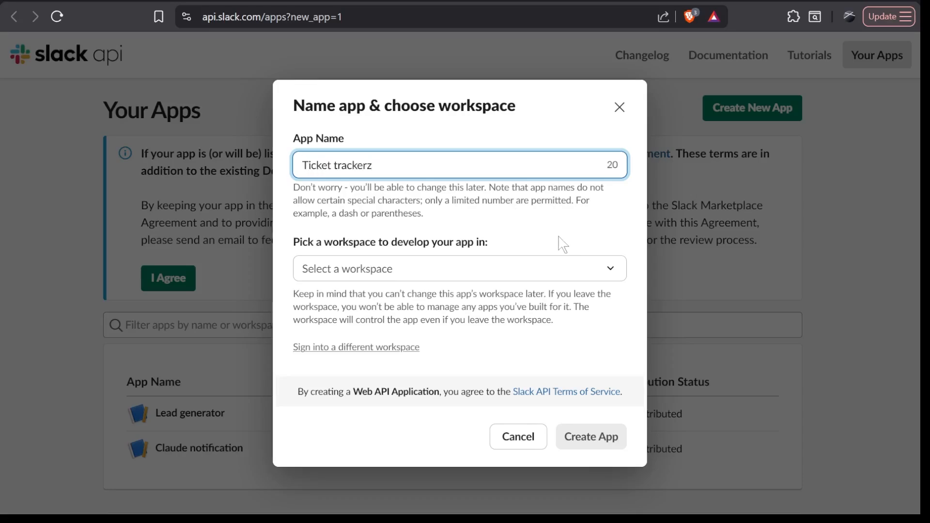
pyautogui.press('BackSpace')
pyautogui.click(540, 272)
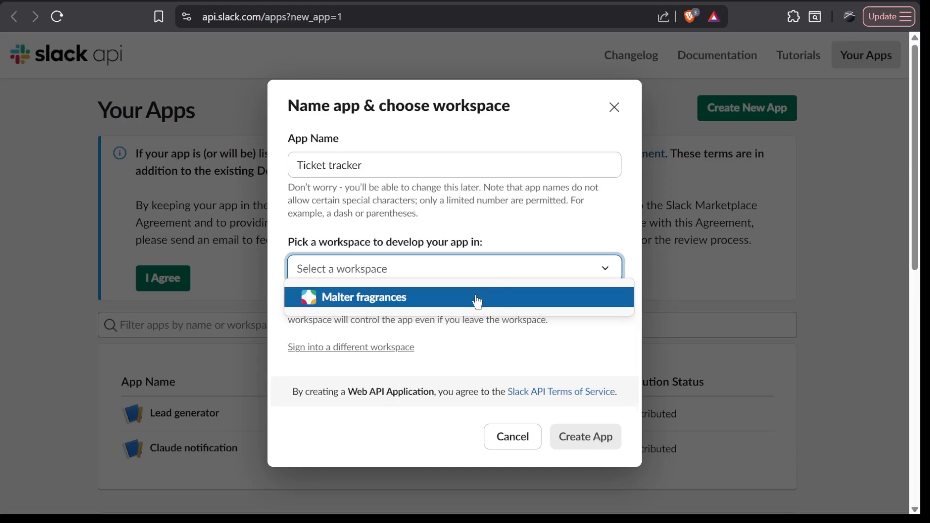
pyautogui.click(398, 298)
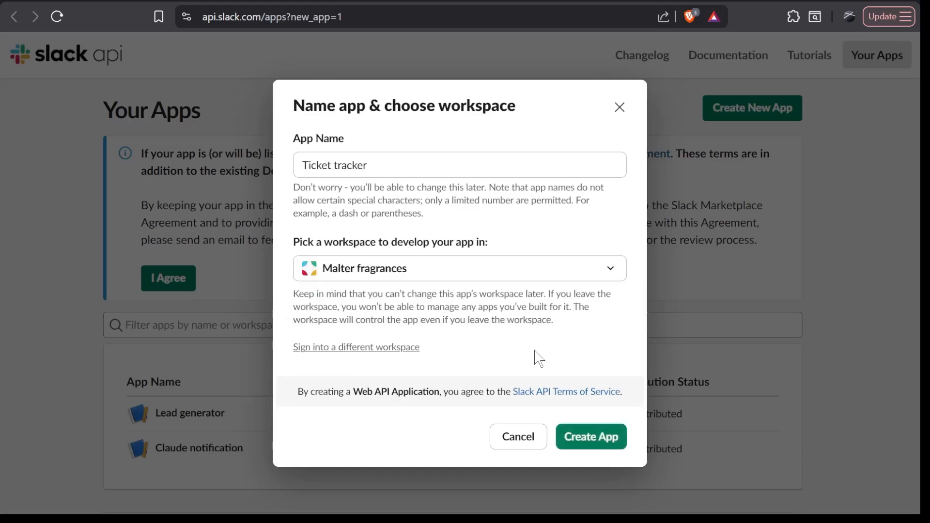
pyautogui.click(579, 443)
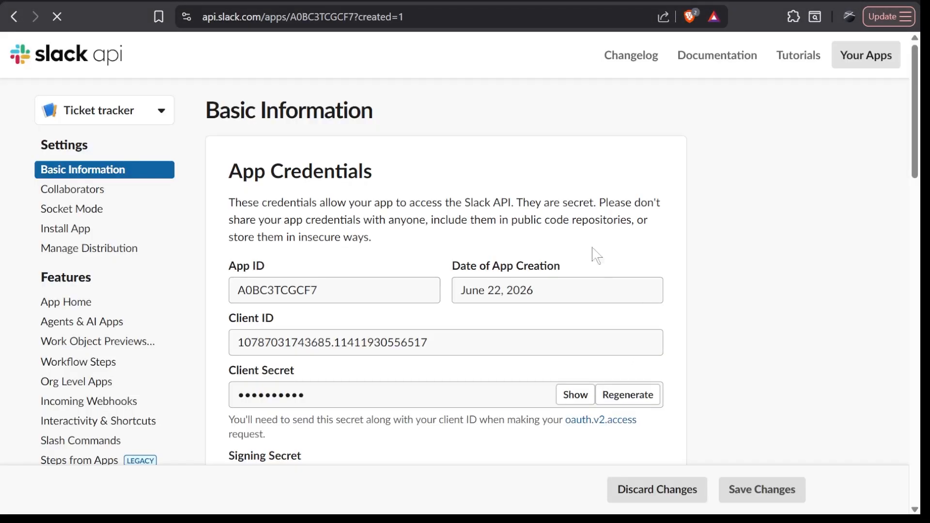
# - Activate incoming webhooks for the Ticket tracker Slack app
pyautogui.scroll(-2, 691, 318)
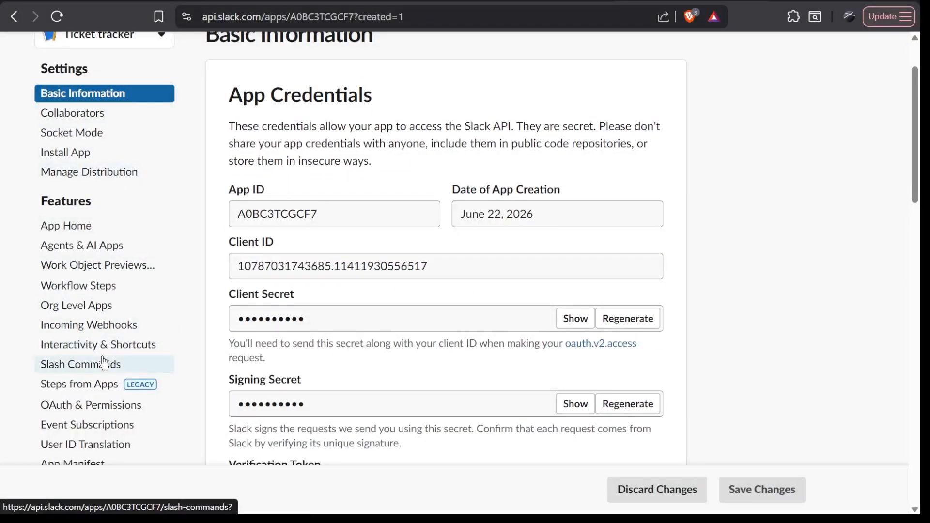
pyautogui.click(99, 326)
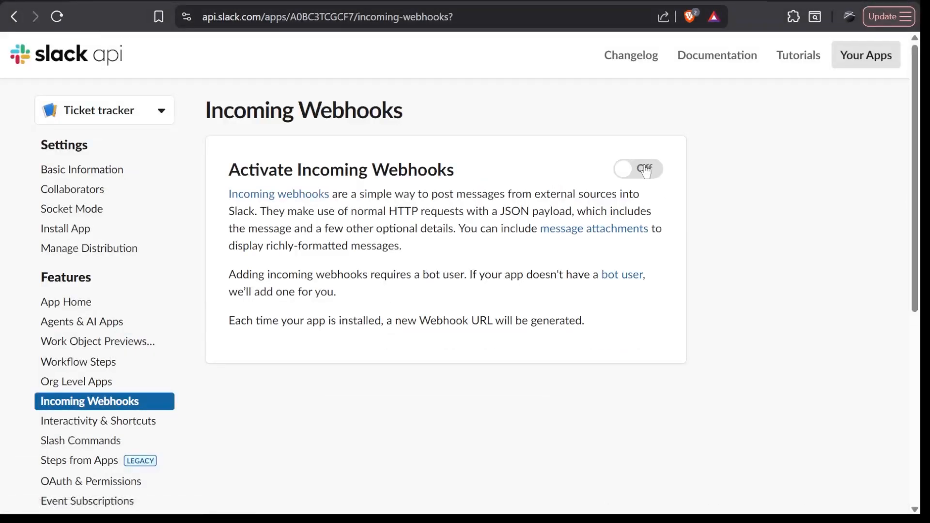
pyautogui.click(645, 171)
# - Add a new webhook that posts to the ticket-tracker channel and allow the app's access
pyautogui.scroll(-6, 683, 322)
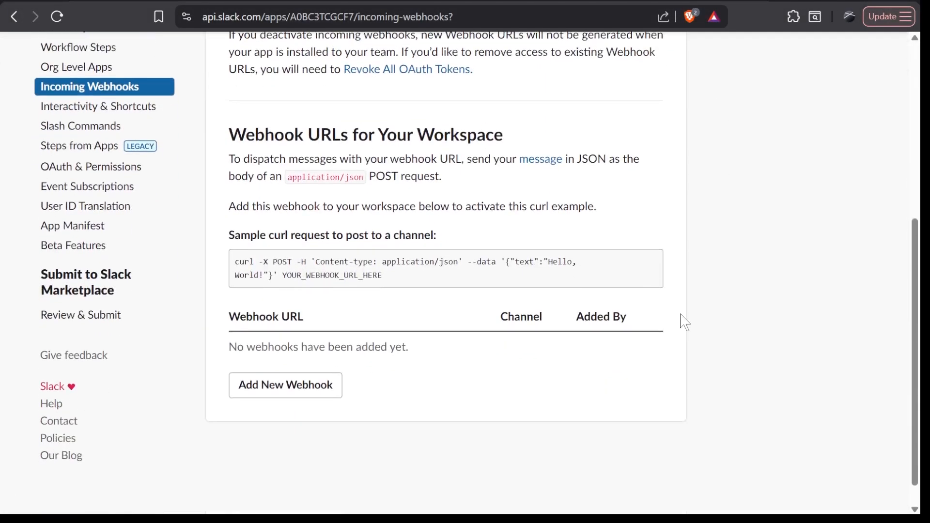
pyautogui.click(235, 394)
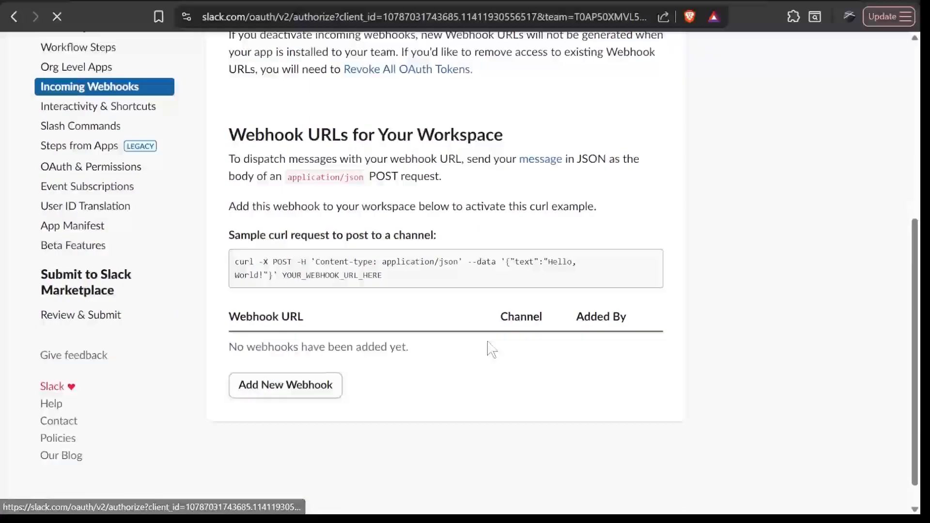
pyautogui.click(329, 373)
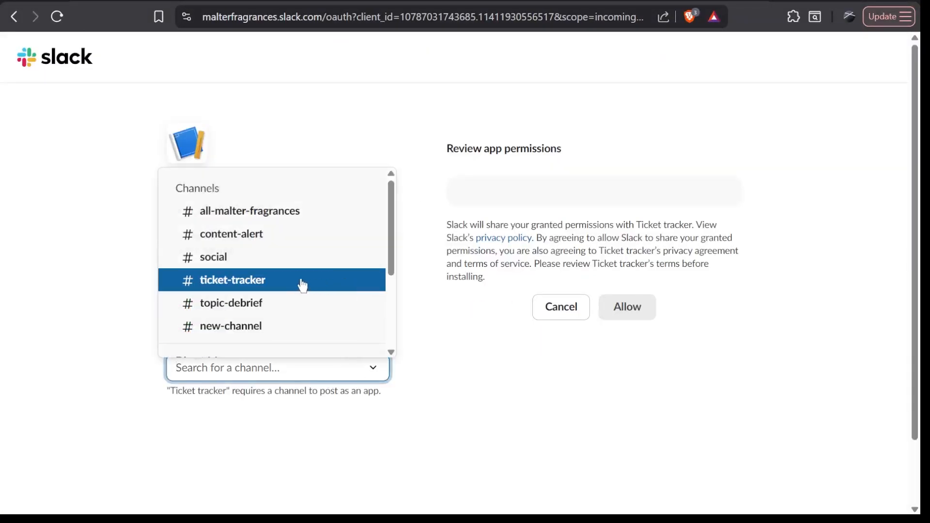
pyautogui.click(228, 288)
pyautogui.click(625, 306)
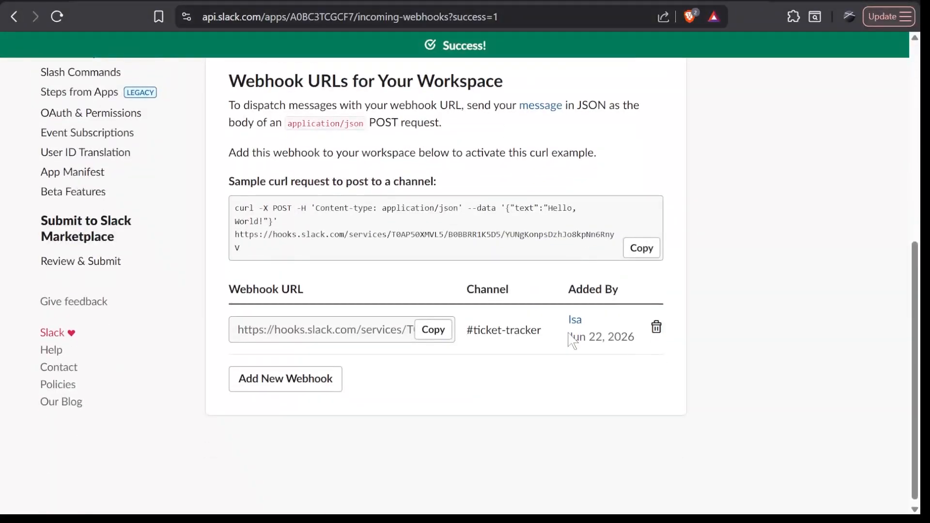
# - Copy the webhook URL from Slack and paste it as the Slack Message step's Incoming Webhook URL in Budibase
pyautogui.click(432, 328)
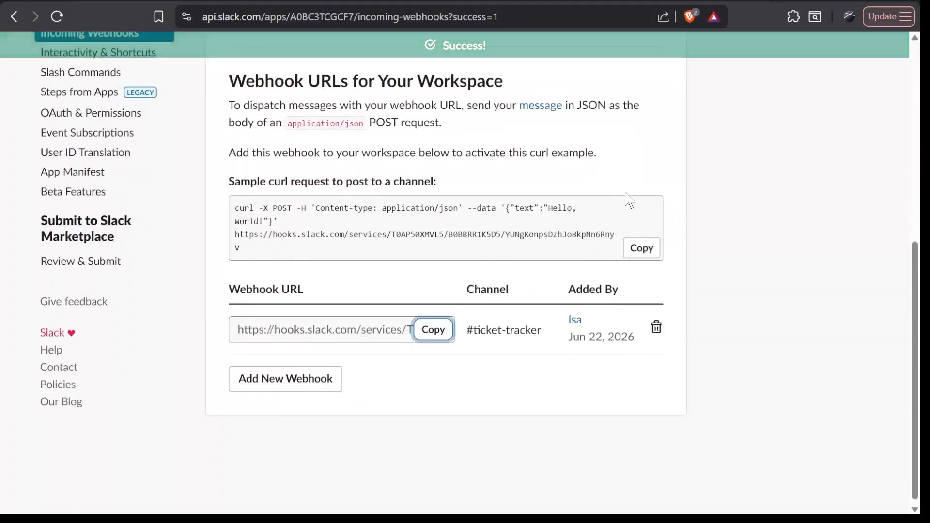
pyautogui.scroll(5, 637, 187)
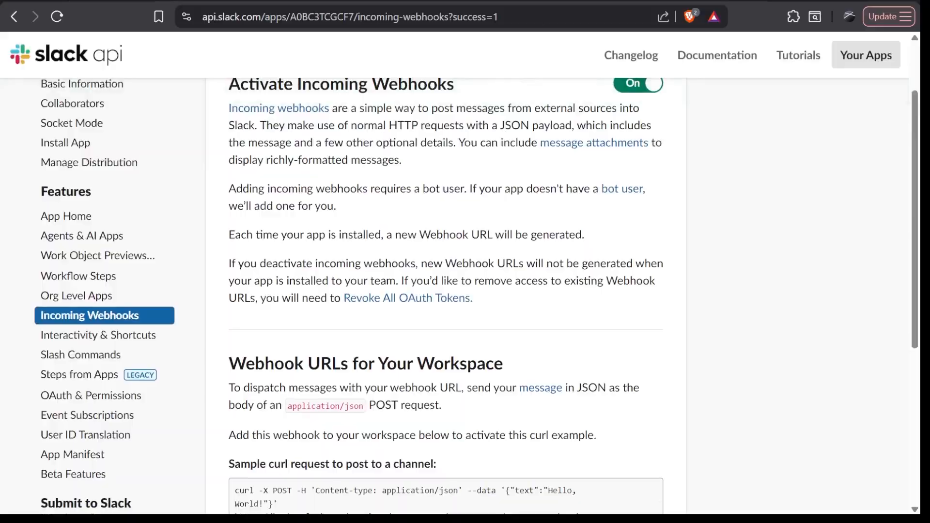
pyautogui.hotkey('ctrl', 'shift', 'Tab')
pyautogui.click(650, 176)
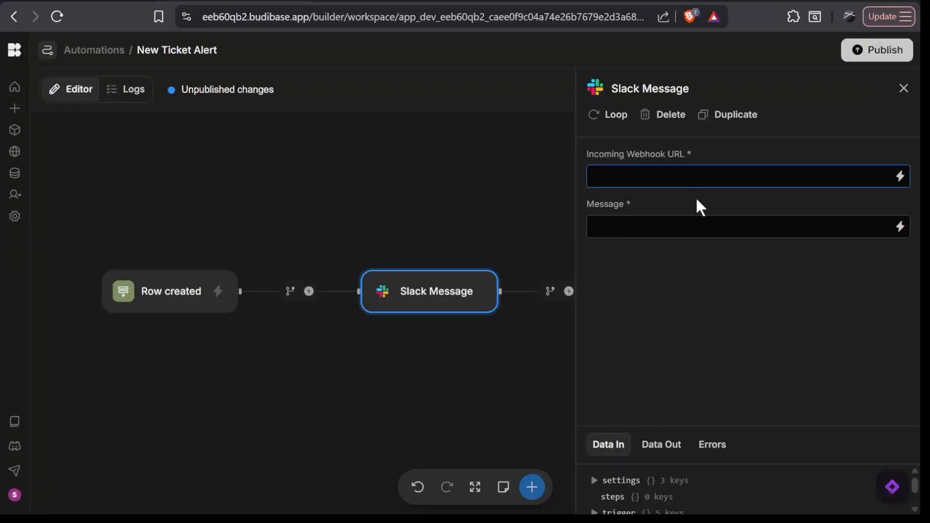
pyautogui.hotkey('ctrl', 'v')
pyautogui.press('Tab')
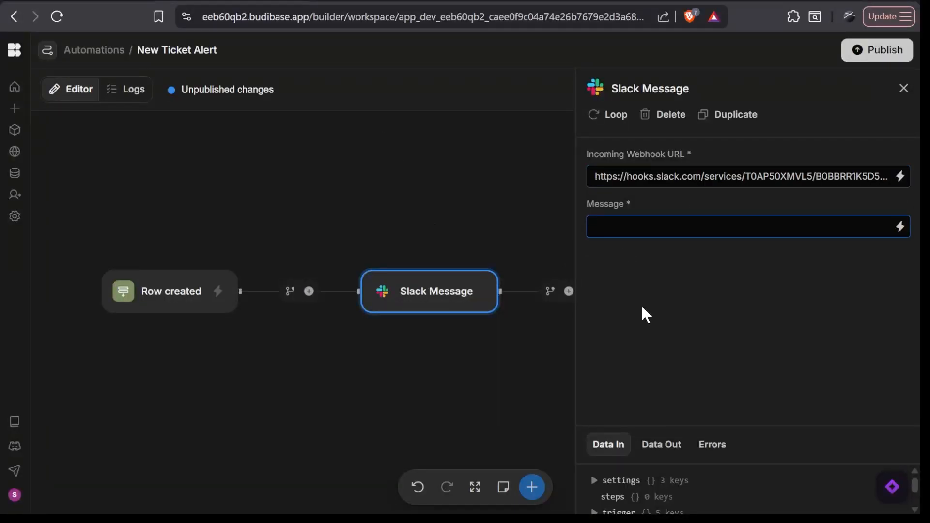
# - Set the Slack Message step's message to "New ticket generated check it out" and close its settings
pyautogui.write('New ticket generated check it out')
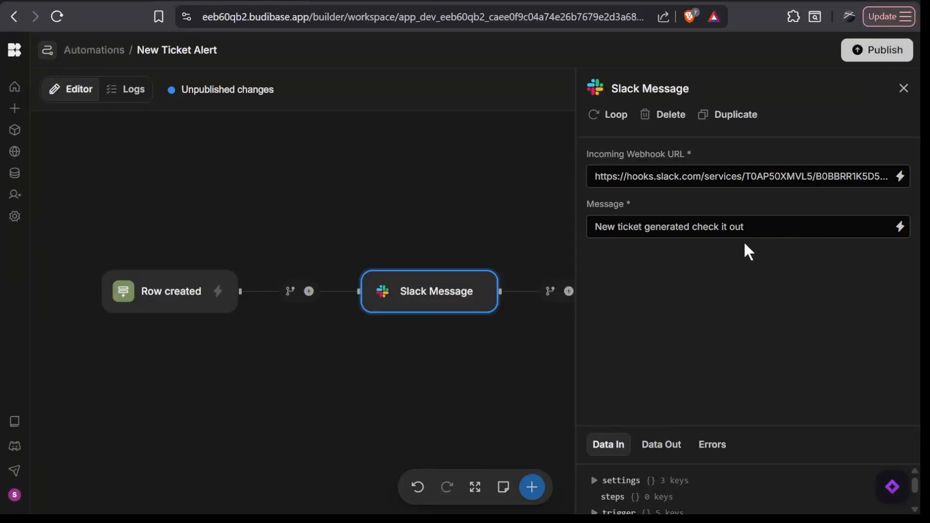
pyautogui.press('Escape')
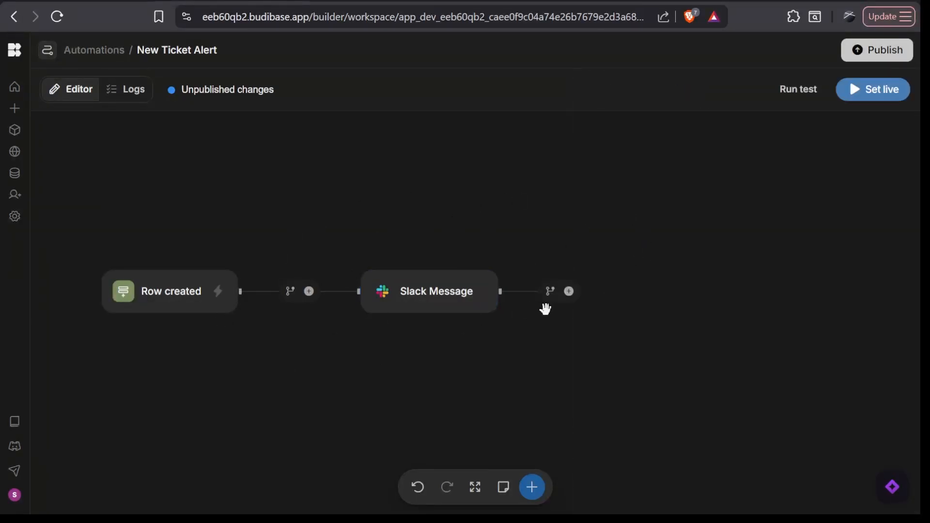
# - Run a test of the New Ticket Alert automation using the Login error row from the Tickets table as test data
pyautogui.click(802, 91)
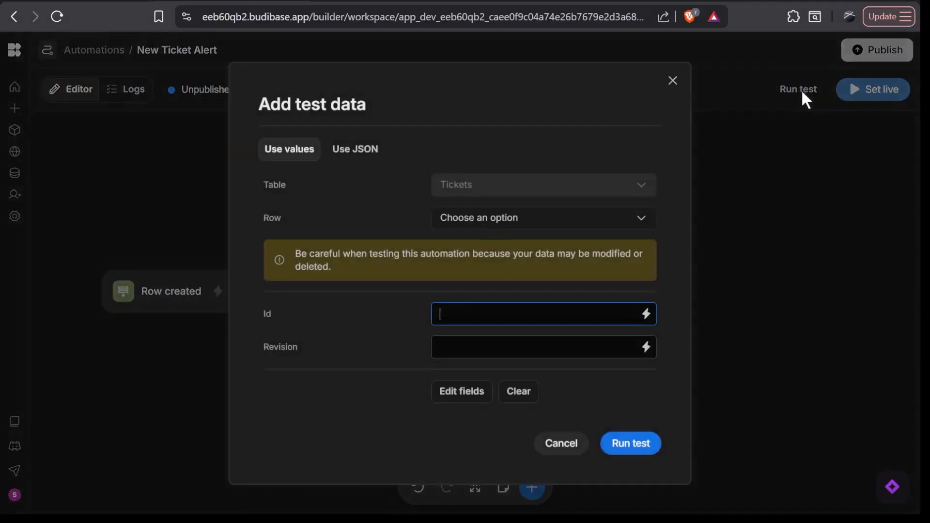
pyautogui.click(638, 217)
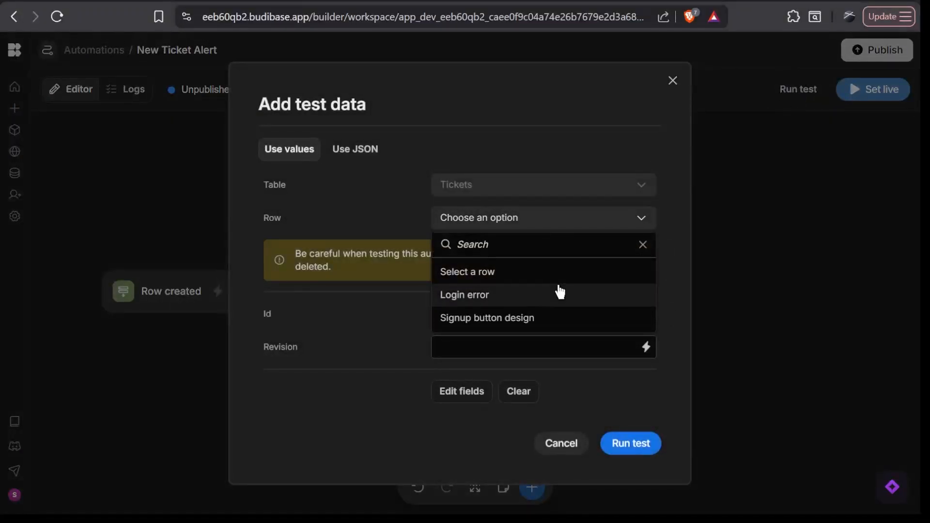
pyautogui.click(560, 294)
pyautogui.scroll(-4, 569, 410)
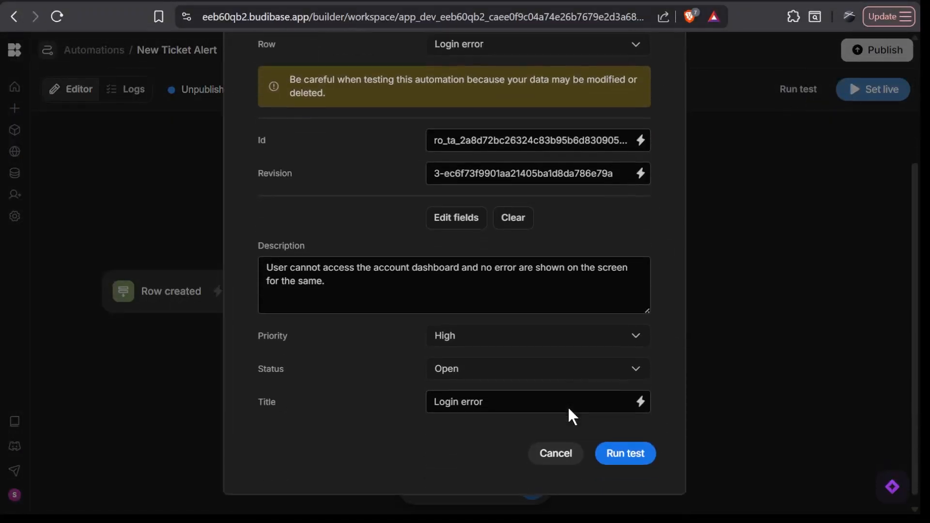
pyautogui.click(626, 445)
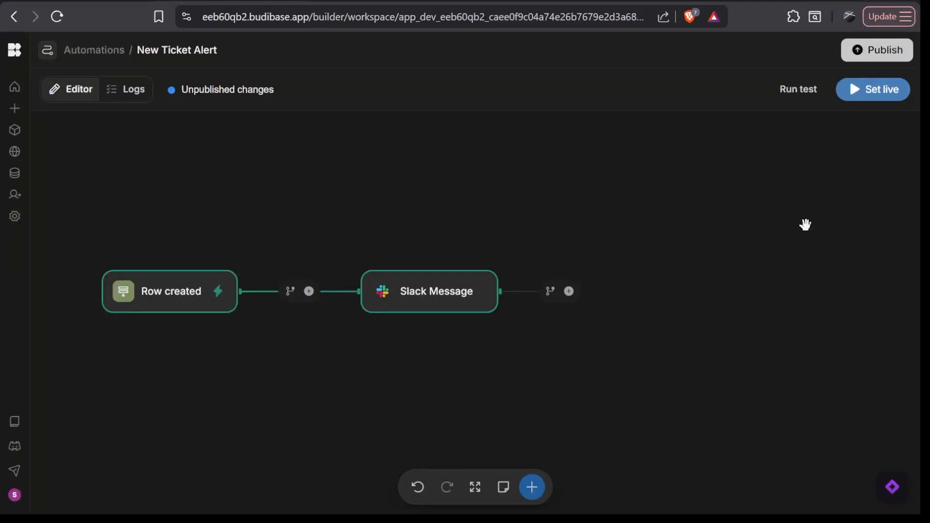
# - Return to the workspace home overview listing the automation and the app
pyautogui.click(13, 87)
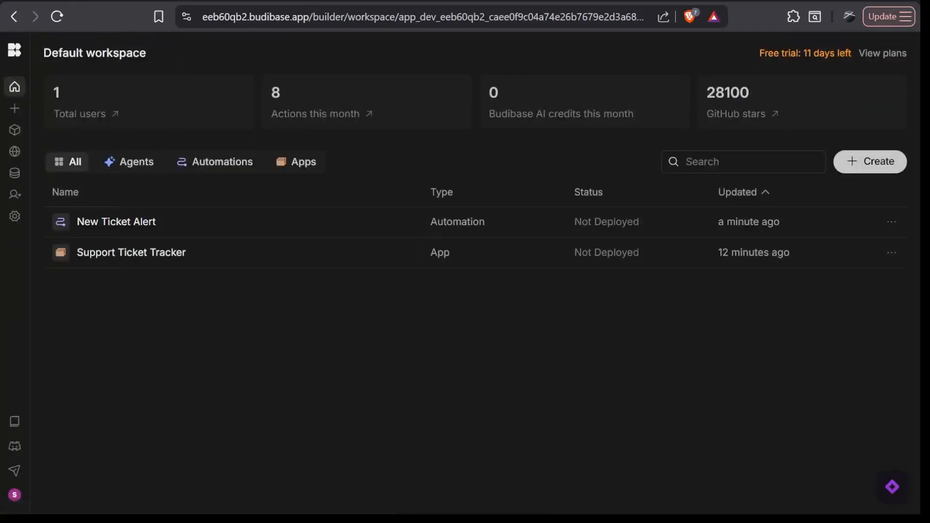